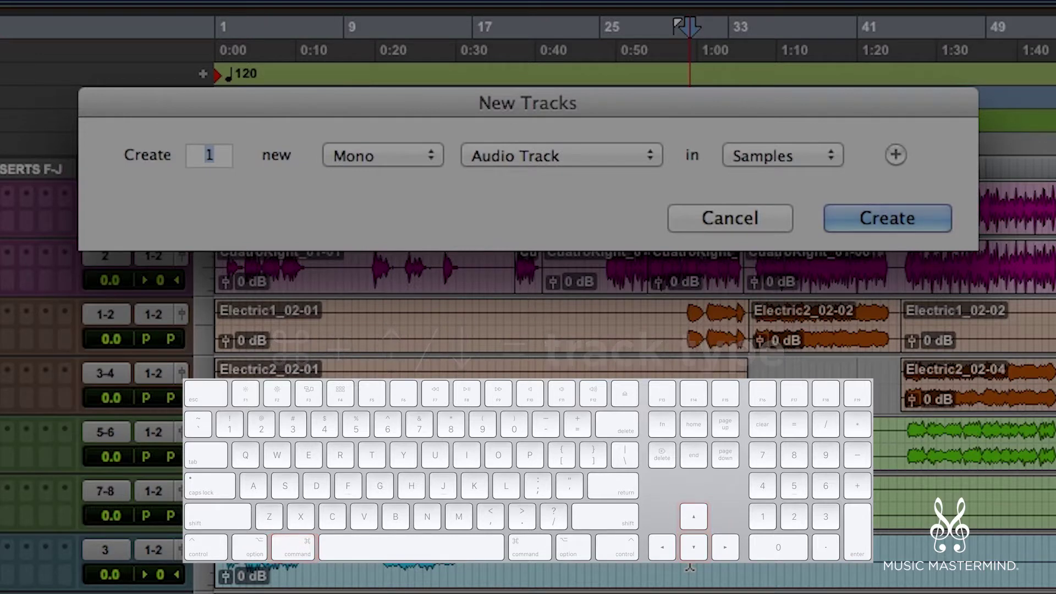
Create a mono audio track, a stereo aux input and a stereo instrument track in one batch.
key("super+shift+n")
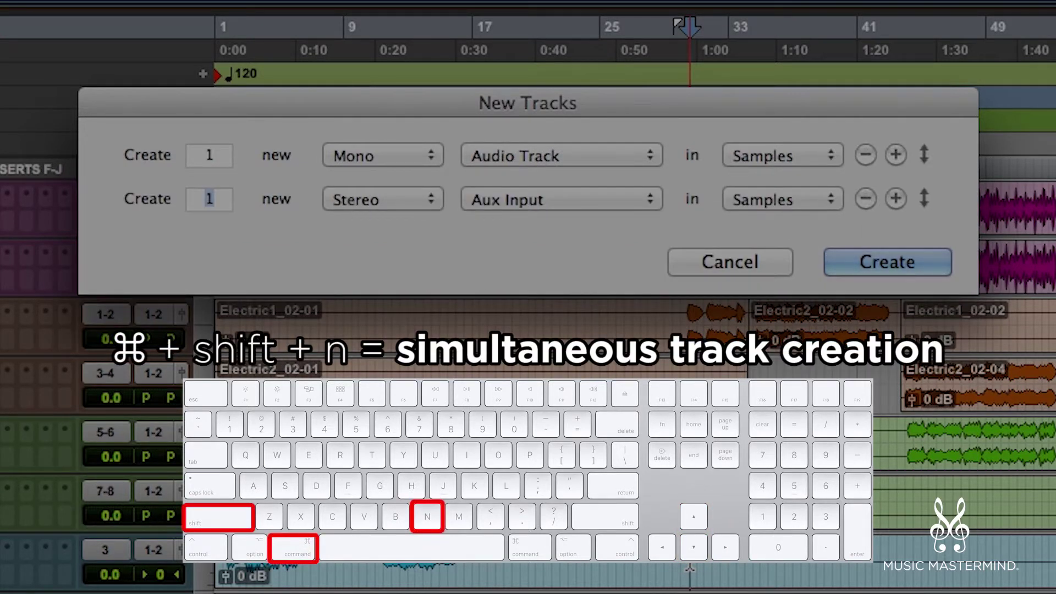
key("super+shift+n")
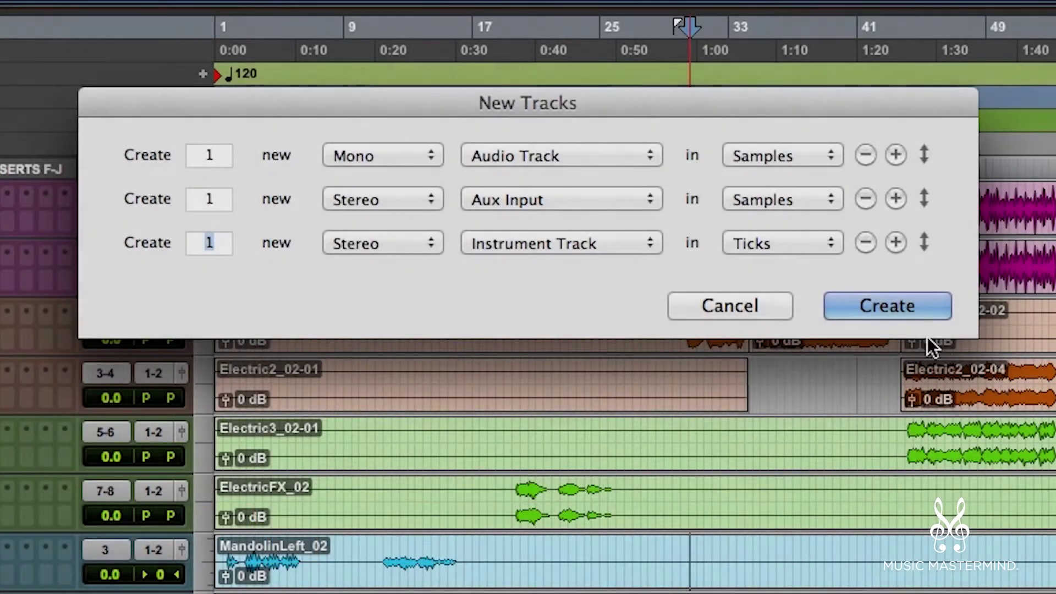
left_click(919, 306)
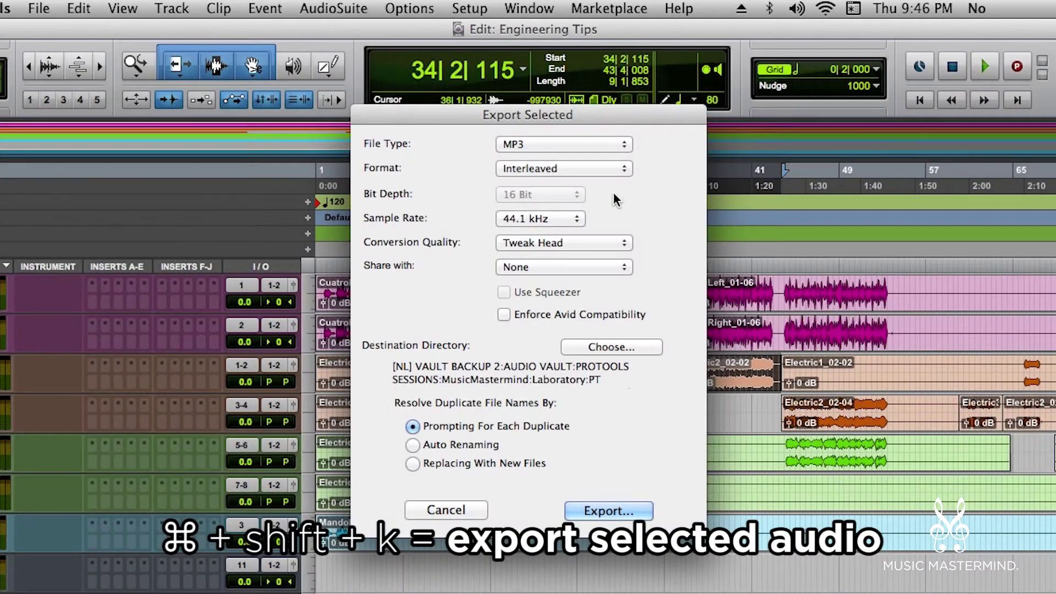
Look through the file types offered for exporting the selected Electric2_02-02 clip, and leave the export settings.
left_click(548, 151)
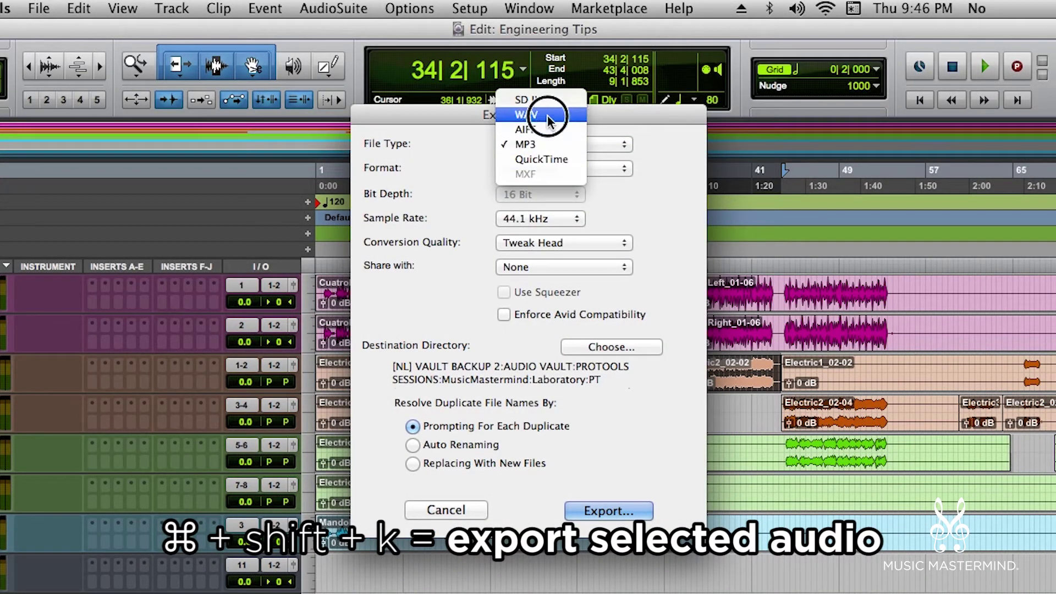
left_click(630, 208)
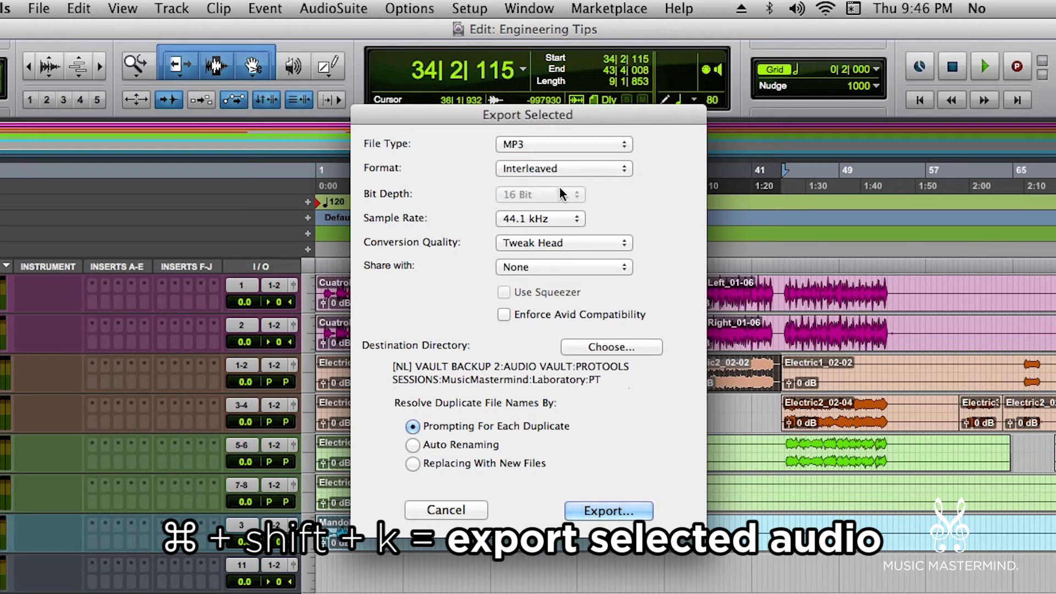
left_click(447, 510)
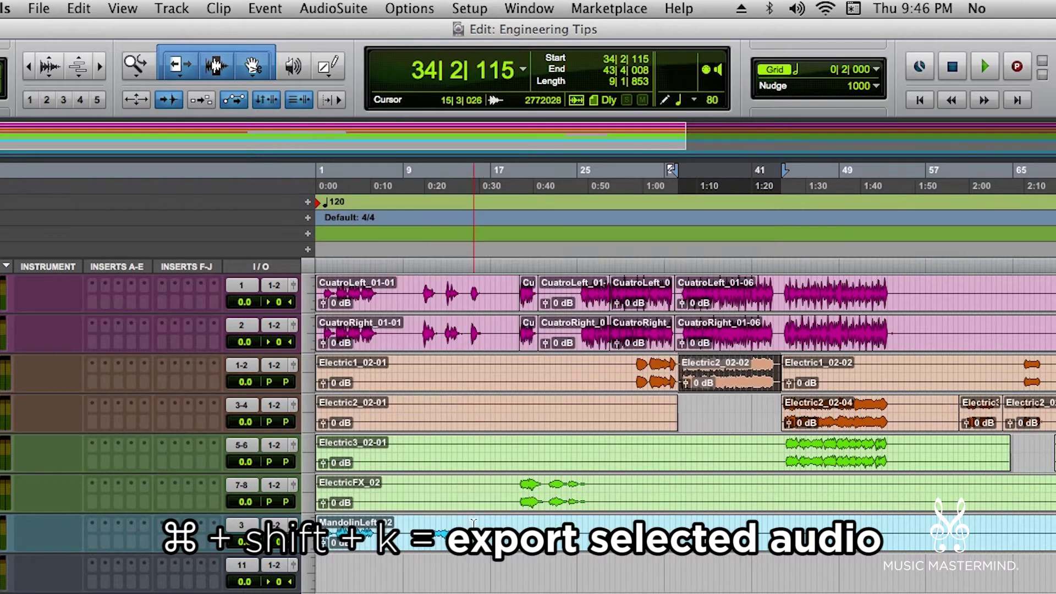
Try setting up a WAV export of the CuatroLeft and CuatroRight clips that end just before bar 34.
left_click(632, 309)
key("super+shift+k")
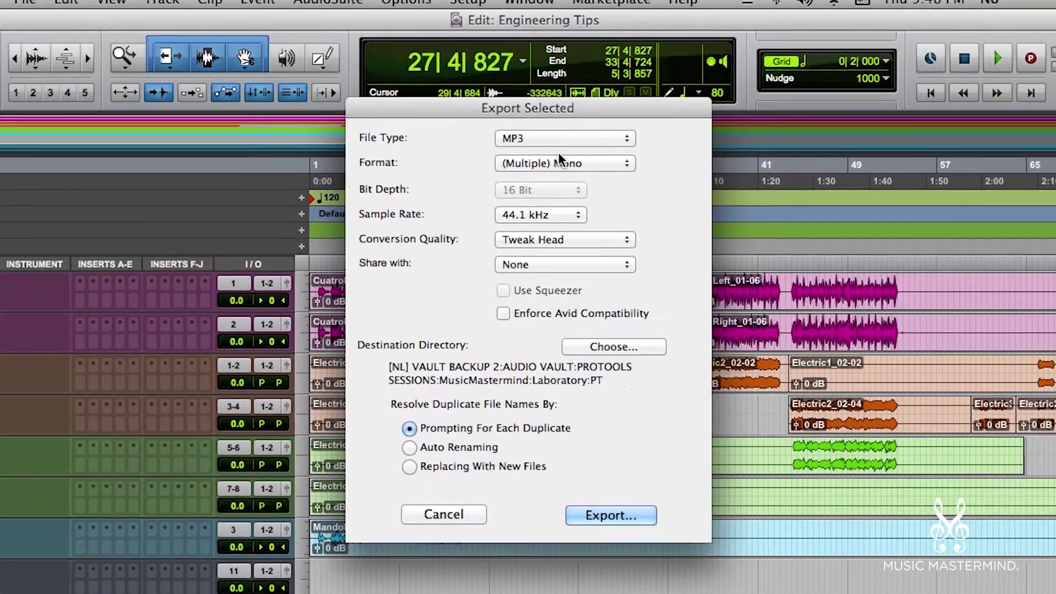
left_click(560, 161)
left_click(569, 138)
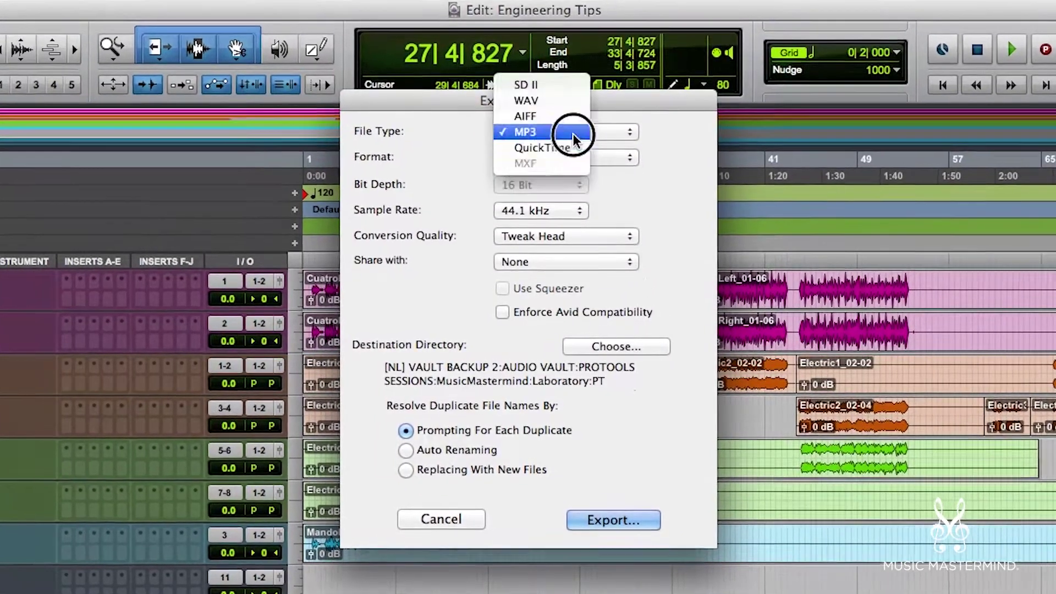
left_click(559, 97)
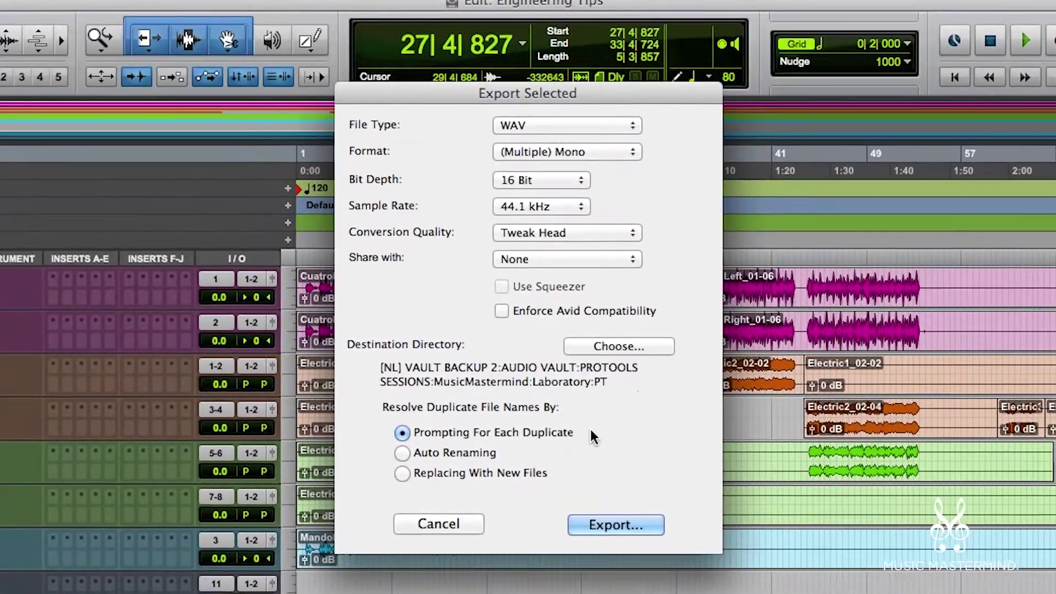
left_click(438, 523)
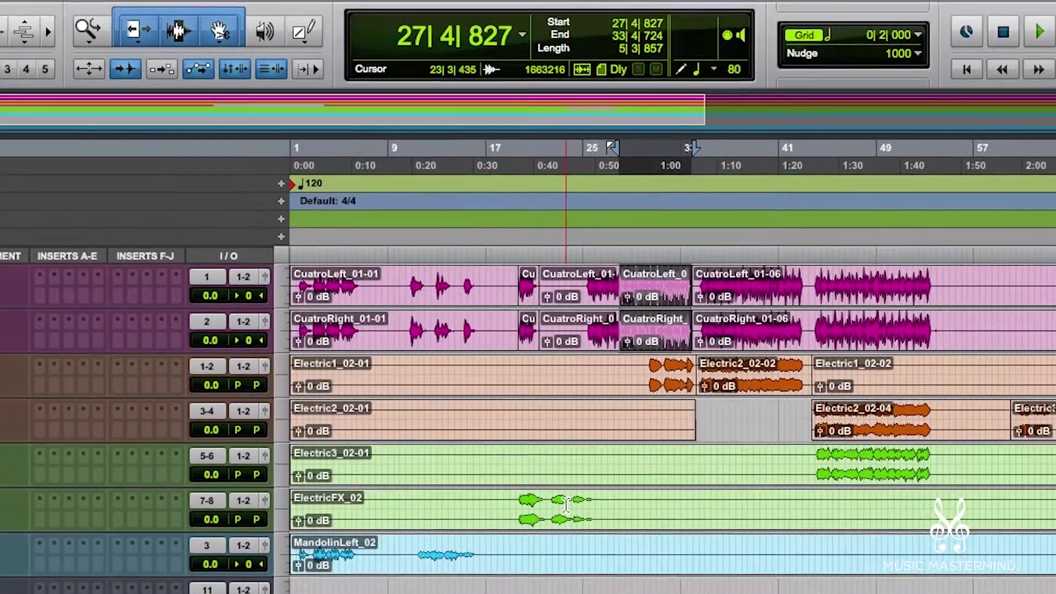
left_click(605, 421)
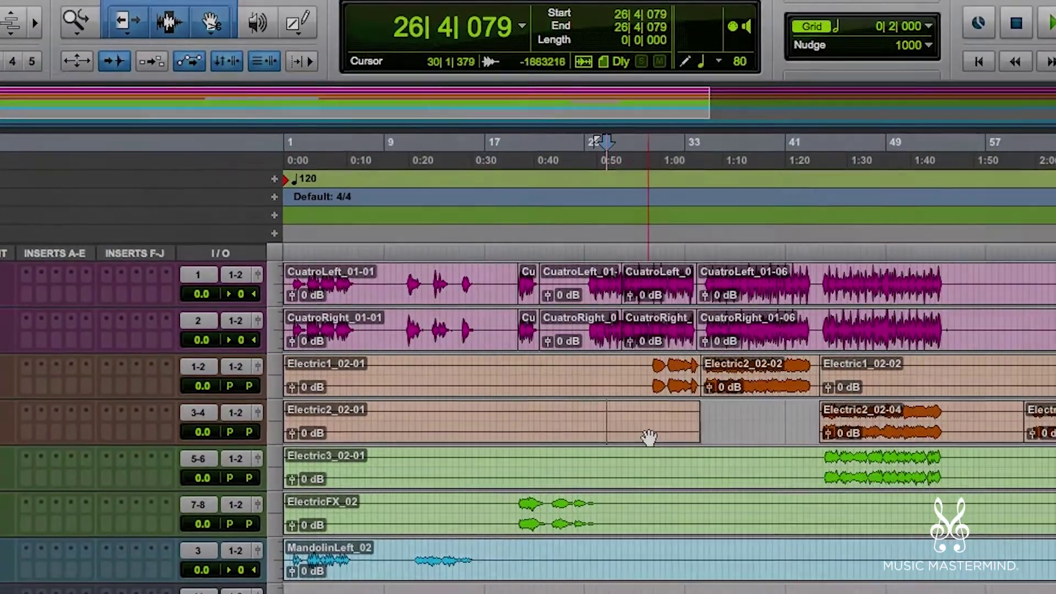
Move three short phrases from the CuatroRight track down to the Audio 1 track, keeping their timeline positions.
key("super+bracketleft")
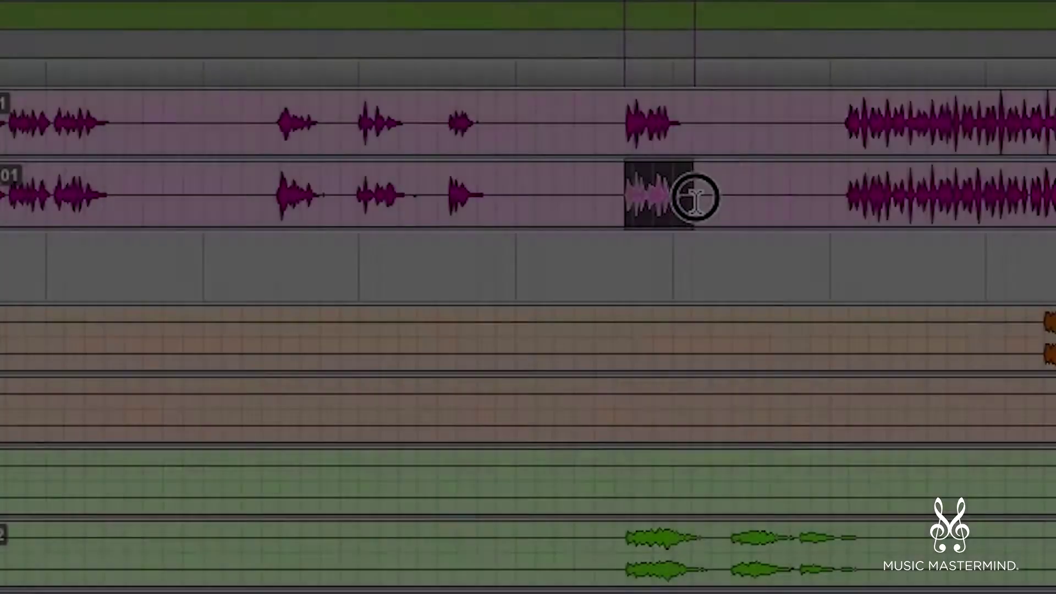
left_click_drag(693, 196, 666, 269)
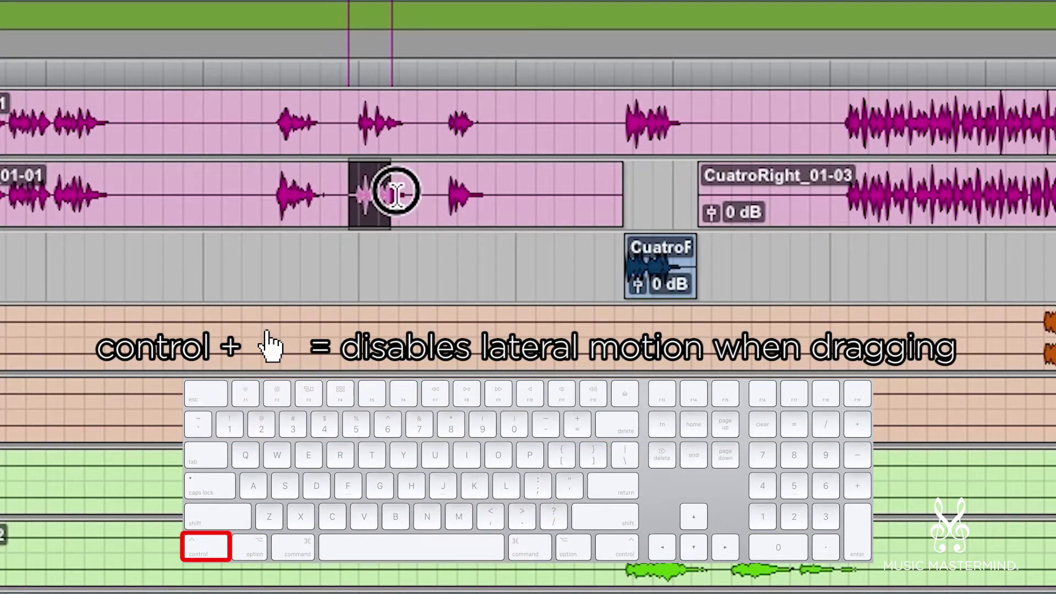
left_click_drag(373, 208, 373, 269)
left_click_drag(272, 198, 286, 264)
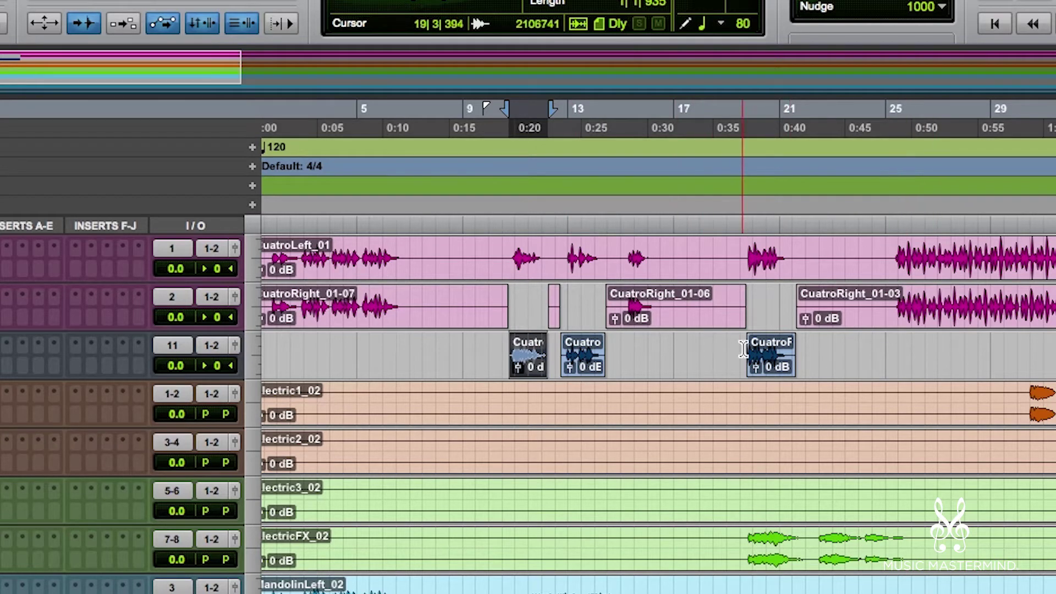
Apply 10 ms batch fades with standard shapes and equal gain to the clips on the Audio 1 track.
left_click_drag(847, 355, 468, 357)
key("super+f")
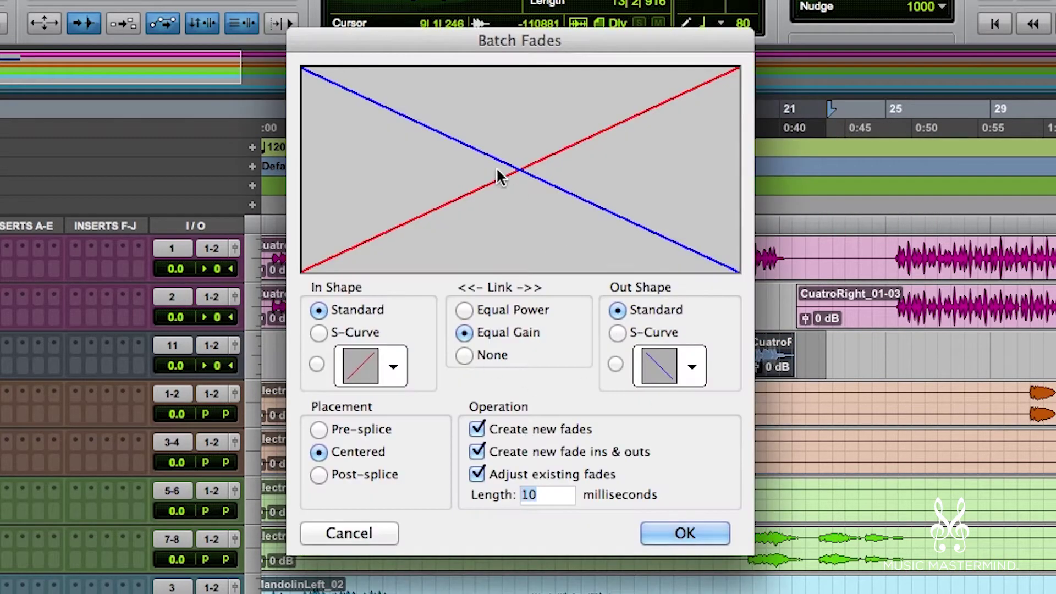
key("Return")
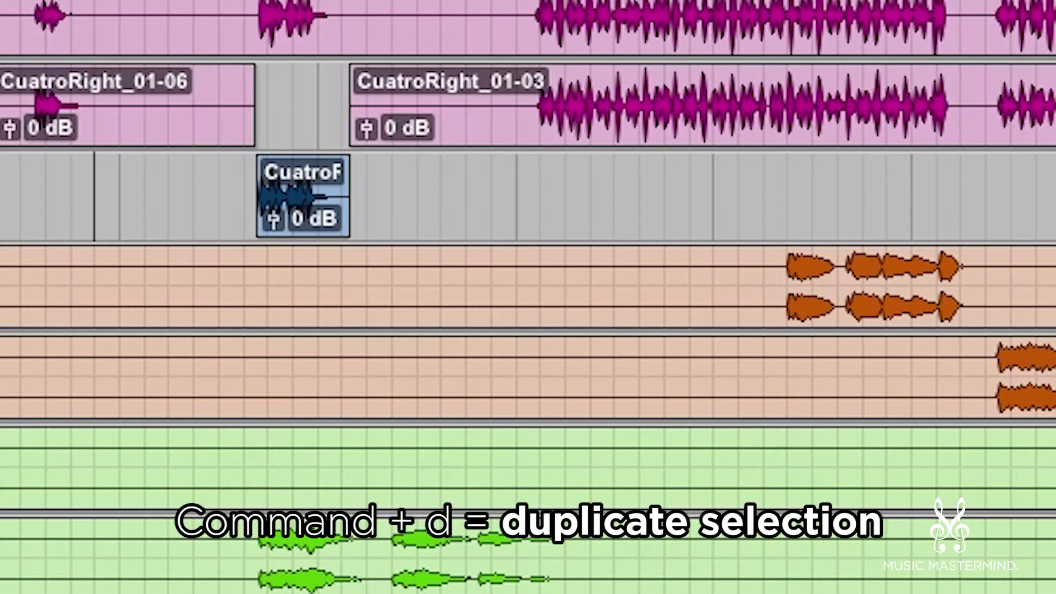
Duplicate the short clip selection on the Audio 1 track five times in a row.
key("super+d")
key("super+d")
key("super+d")
key("super+d")
key("super+d")
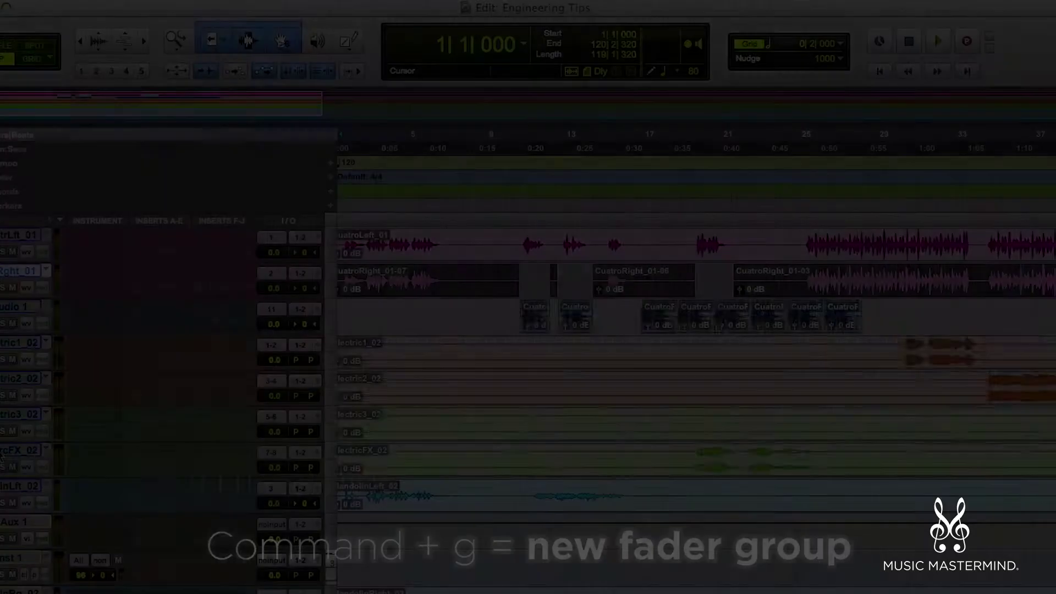
Create a Mix/Edit group of CuatroRight_01, Audio 1, the three Electric tracks and ElectricFX_02, and mute their clips.
key("super+g")
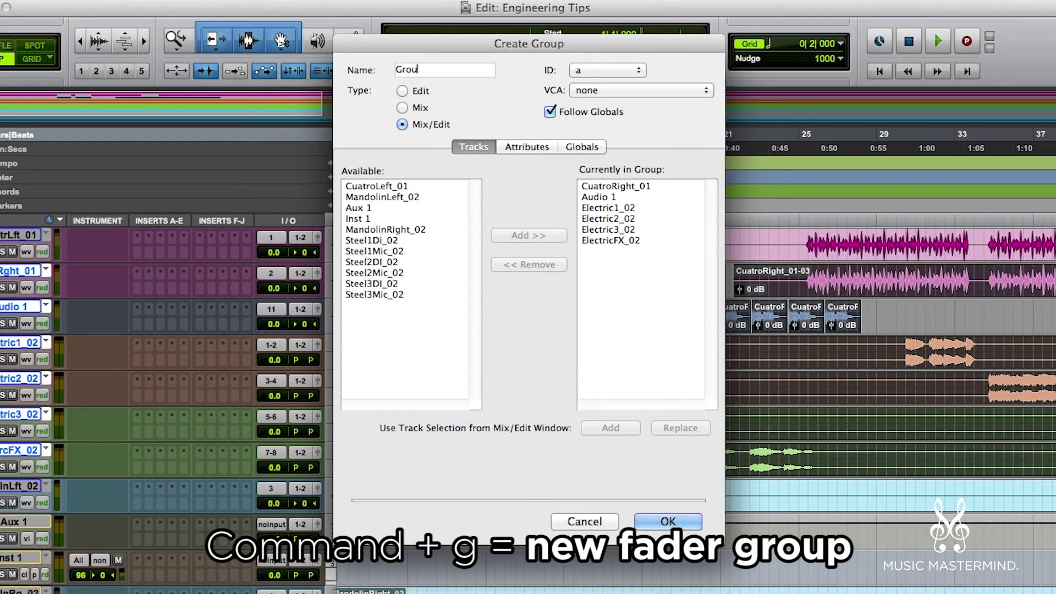
type("band")
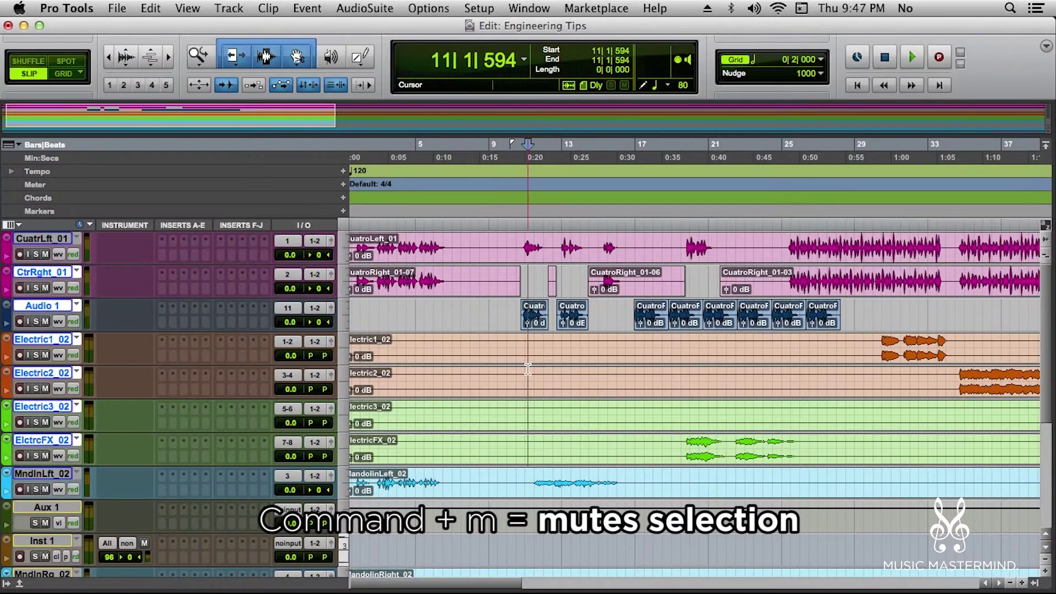
key("super+m")
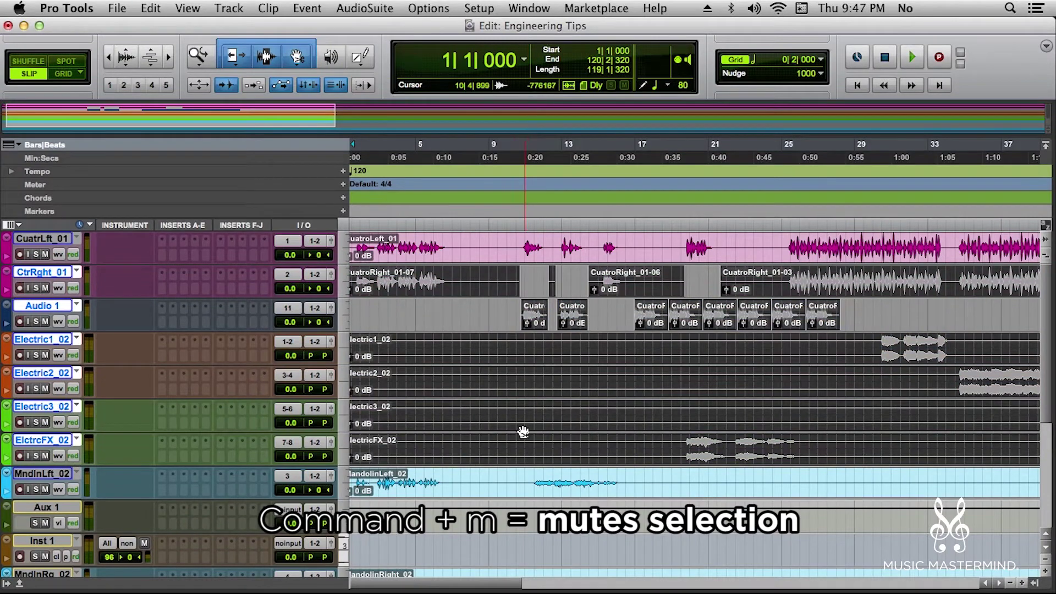
Select the second phrase on the MandolinLeft_02 track, starting at about bar 11.
left_click(516, 496)
left_click(526, 491)
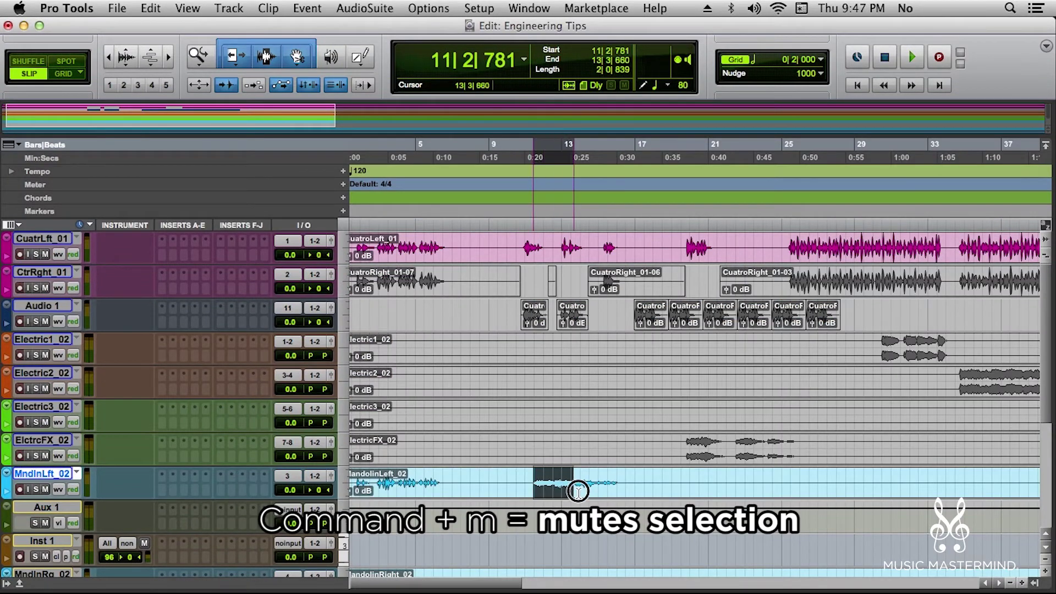
left_click_drag(578, 492, 620, 491)
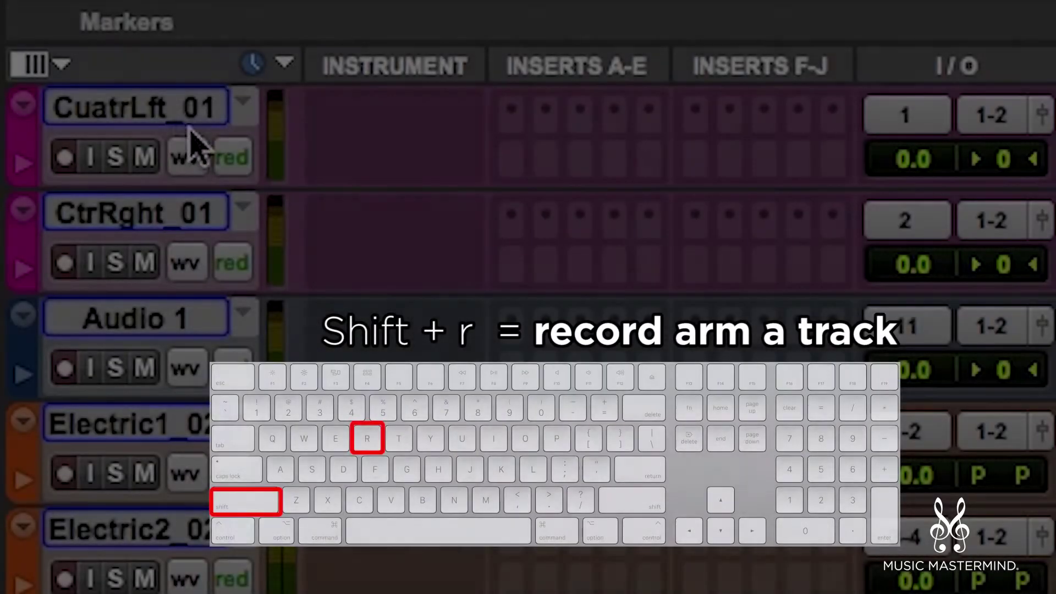
Select the CuatrLft_01, CtrRght_01, Audio 1 and Electric1_02 tracks in turn for record arming.
left_click(161, 110)
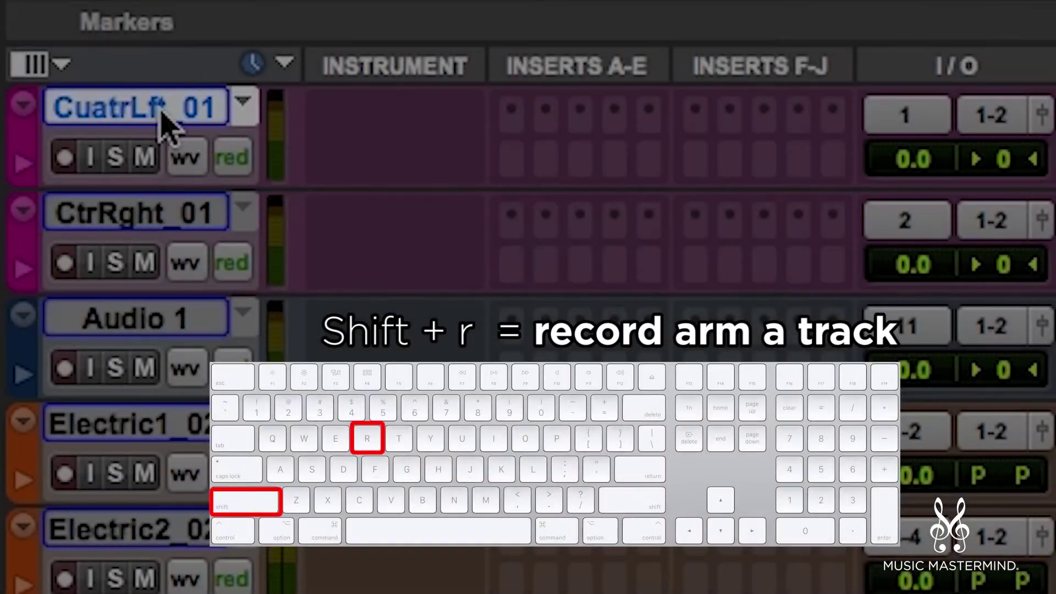
left_click(146, 214)
left_click(115, 330)
left_click(118, 424)
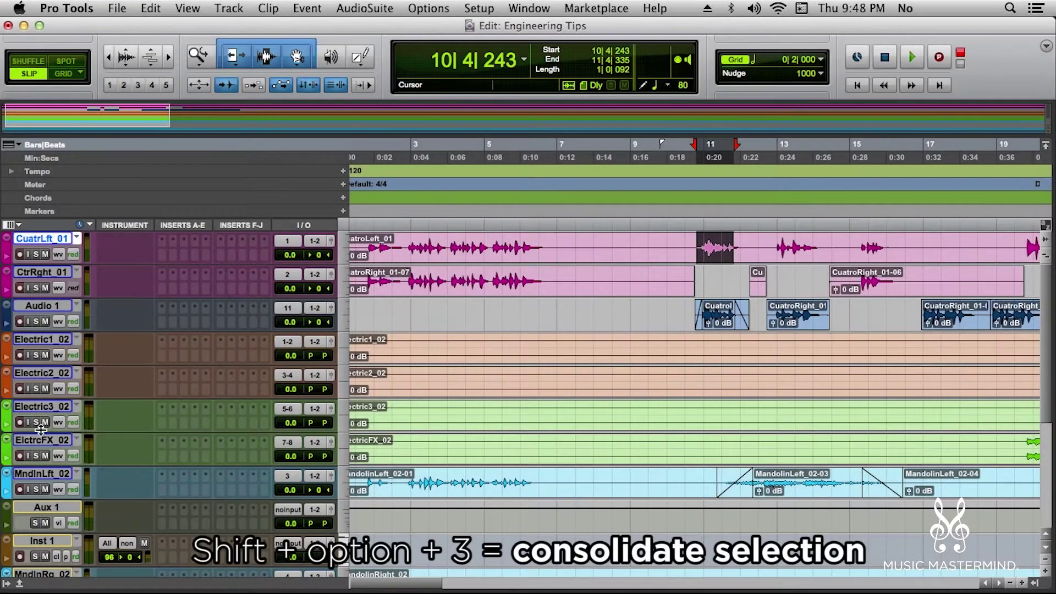
Rename the MandolinLeft_02 track as "New name".
double_click(44, 476)
type("New na")
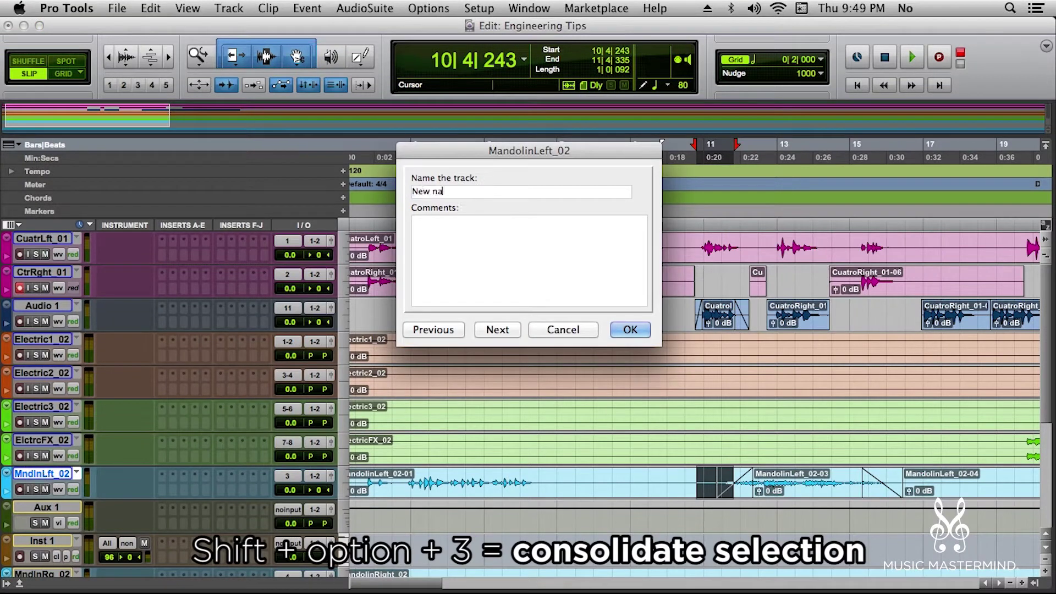
type("me")
key("Return")
Consolidate the selected range around bar 11 on the "New name" track.
key("super+bracketleft")
key("super+bracketleft")
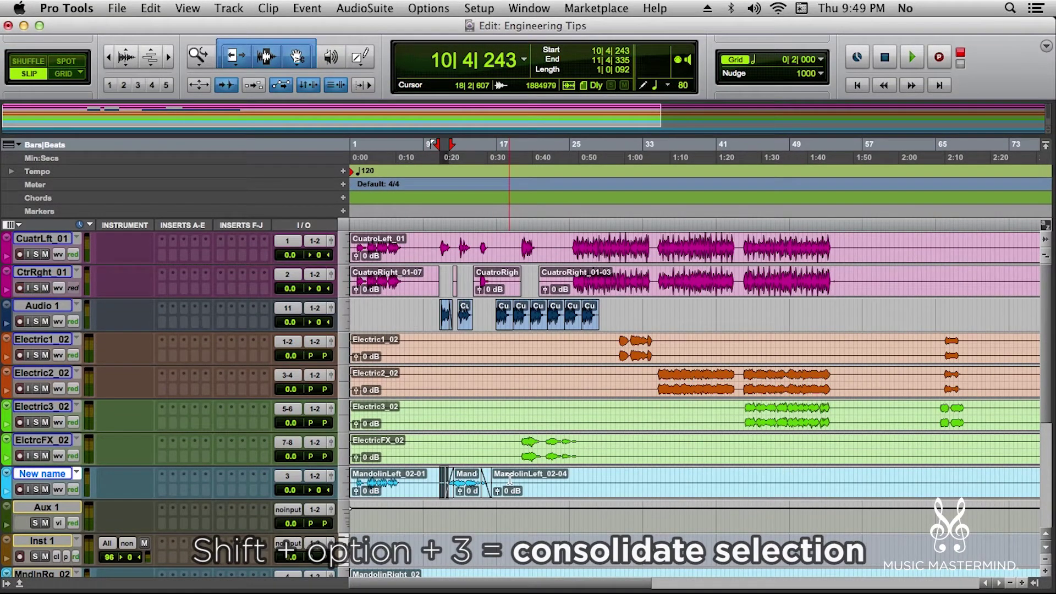
key("shift+alt+3")
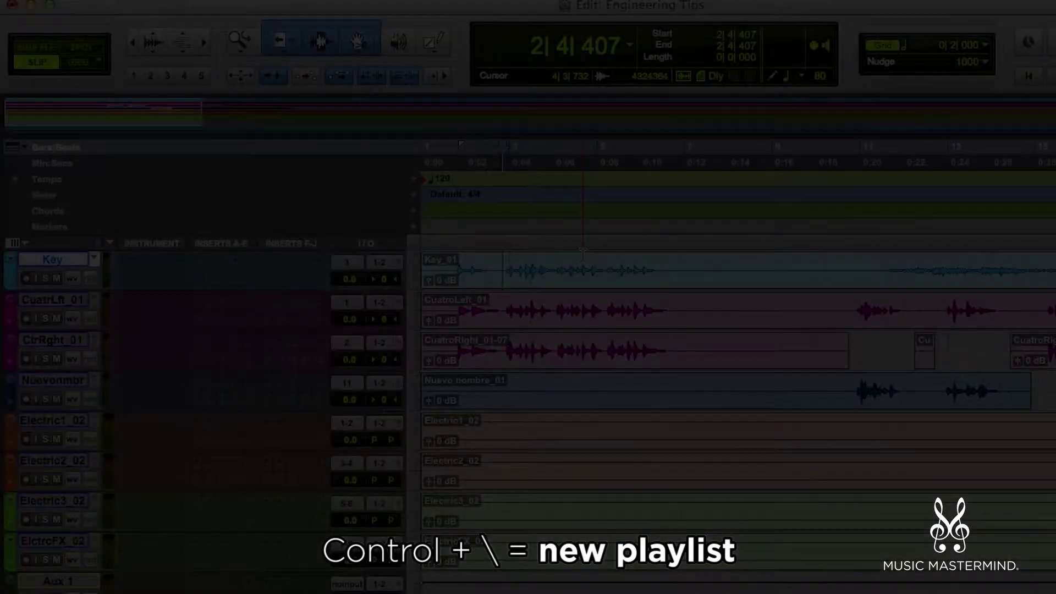
Create two new playlists on the Key track, named Take1 and Take2.
key("ctrl+backslash")
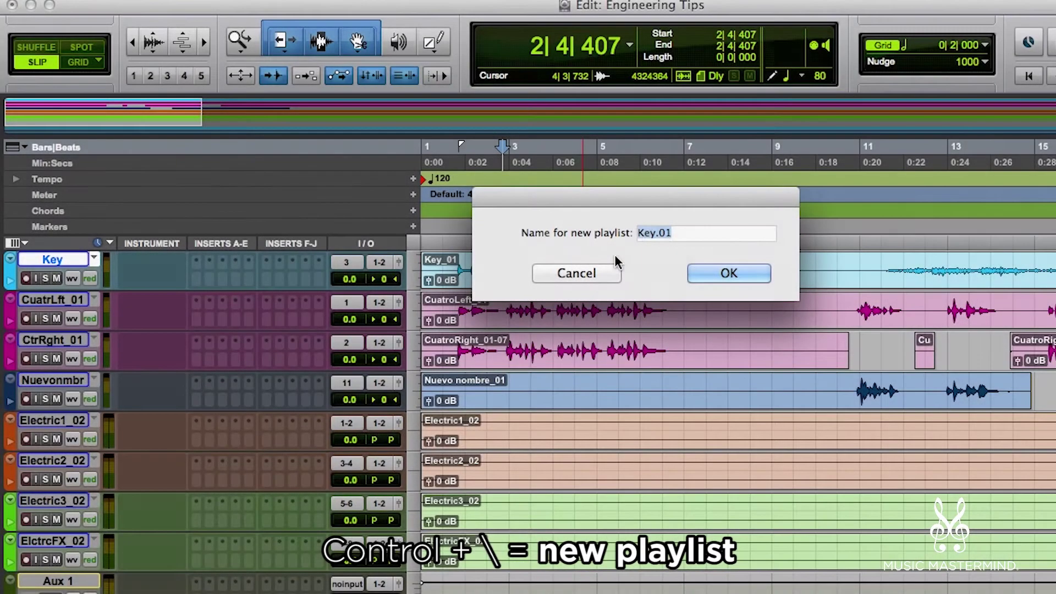
type("Take1")
key("Return")
key("ctrl+backslash")
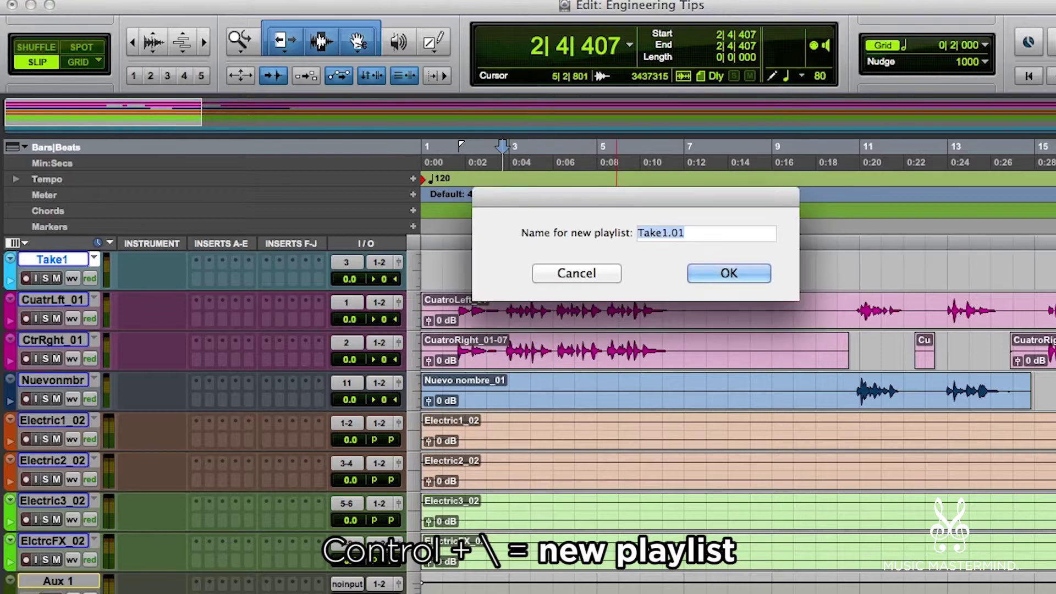
type("Take2")
key("Return")
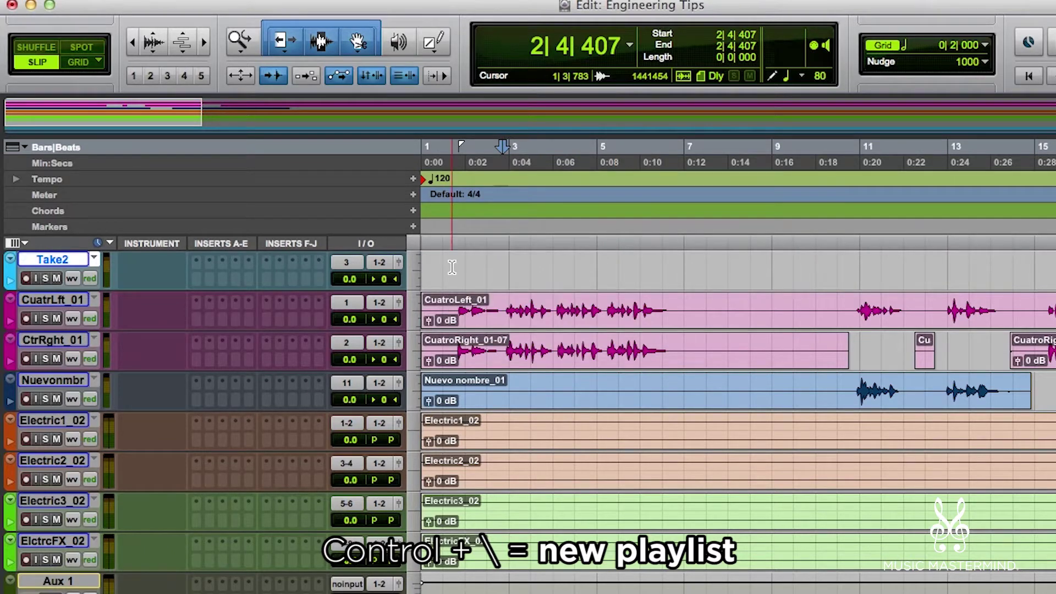
Switch the first track from its Take1 playlist to the Take2 playlist.
left_click(94, 259)
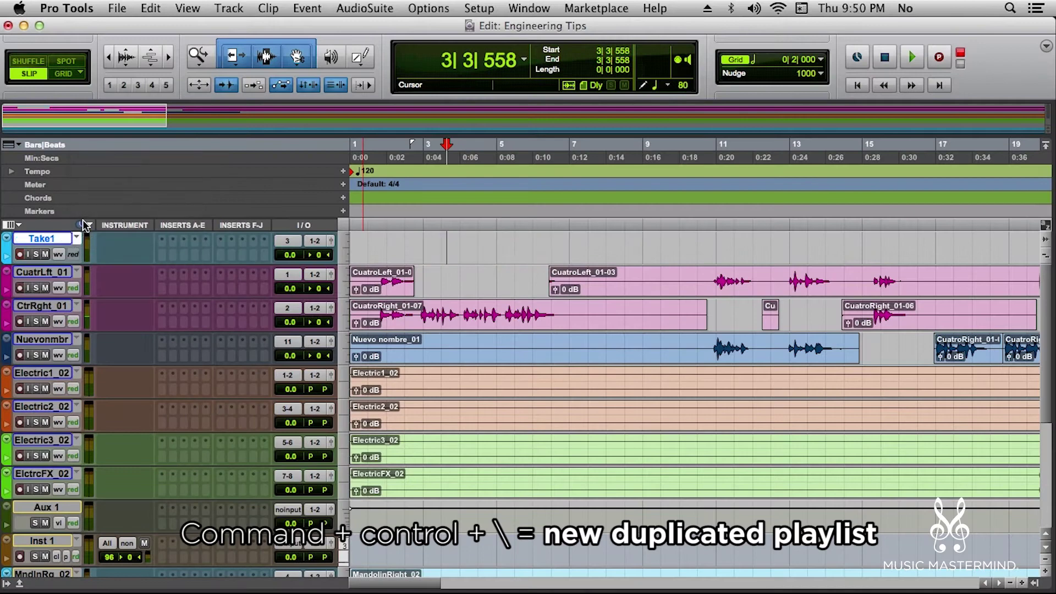
left_click(78, 238)
left_click(78, 252)
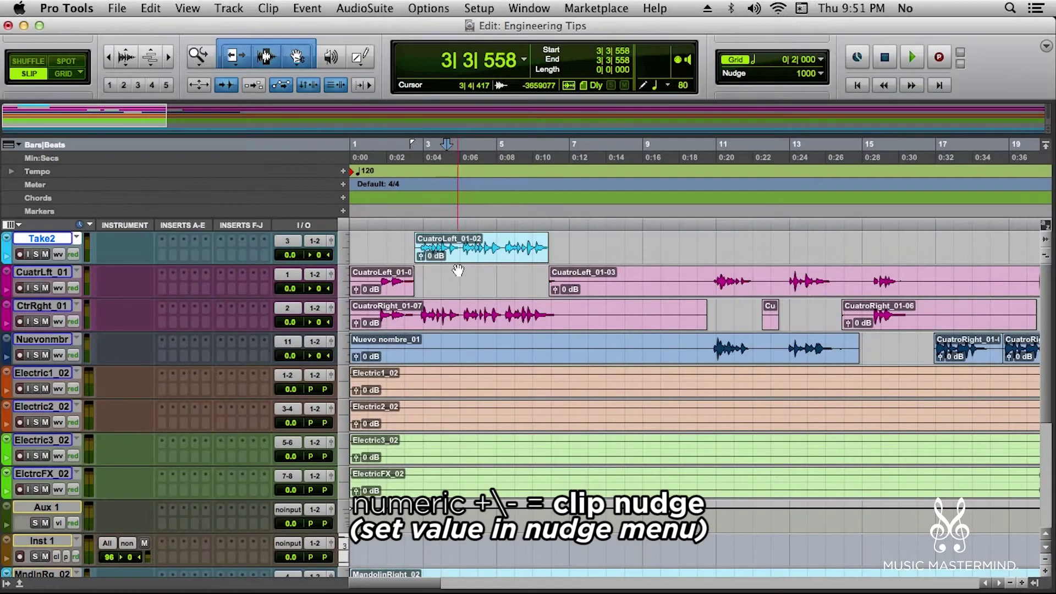
Select the CuatroLeft_01-02 clip on the Take2 playlist and review the available nudge values.
left_click(476, 259)
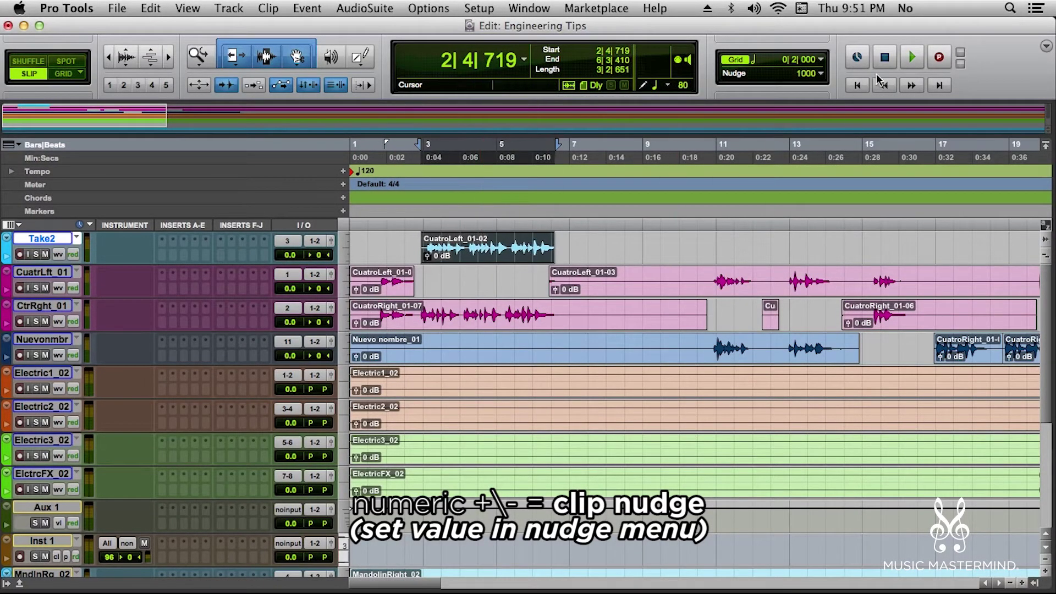
left_click(818, 74)
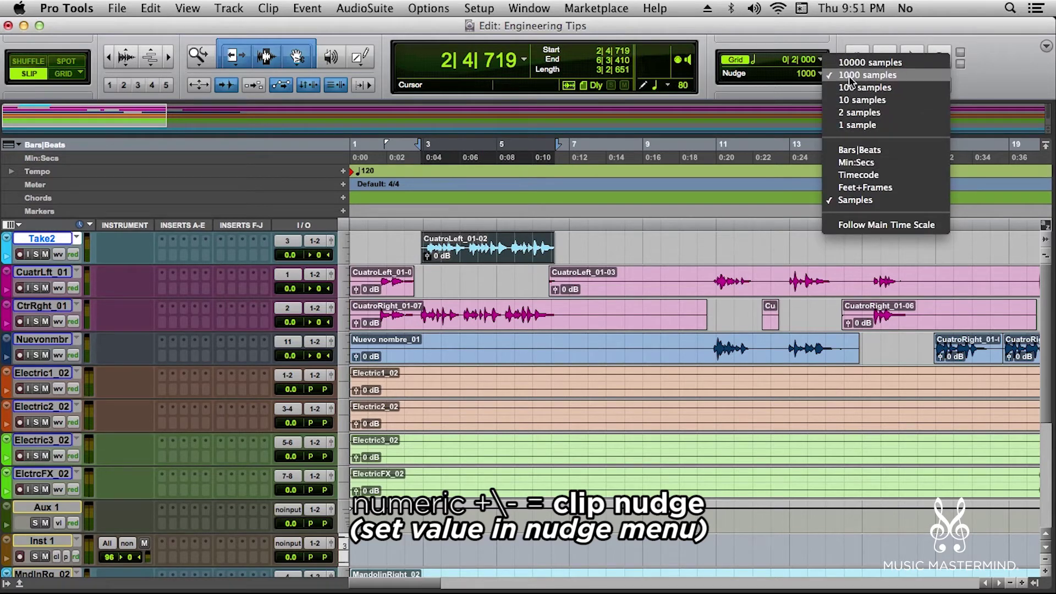
left_click(708, 221)
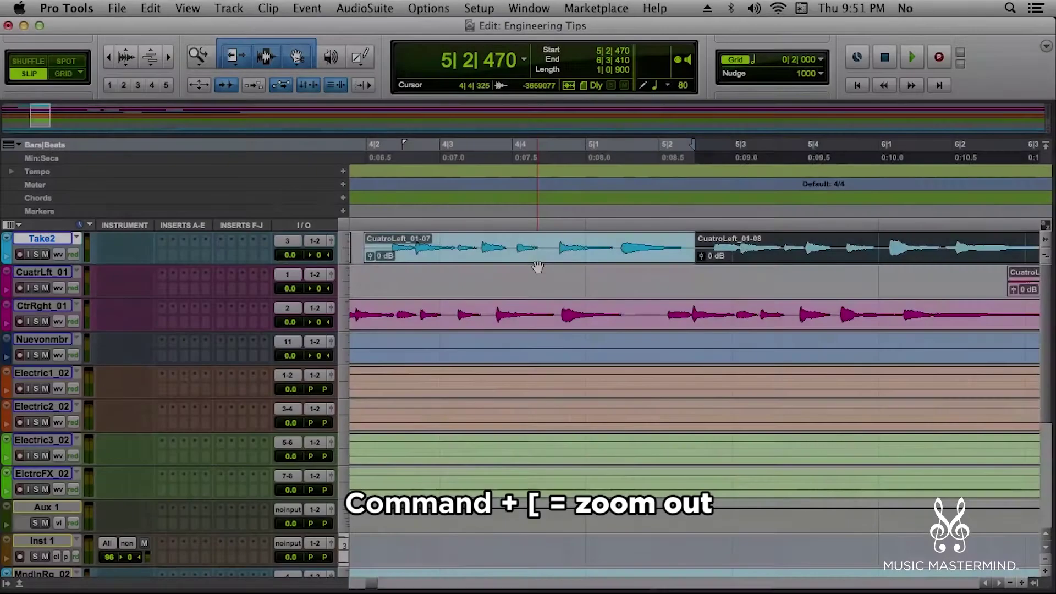
Switch from the Edit window to the Mix window and back to the Edit window.
key("super+bracketleft")
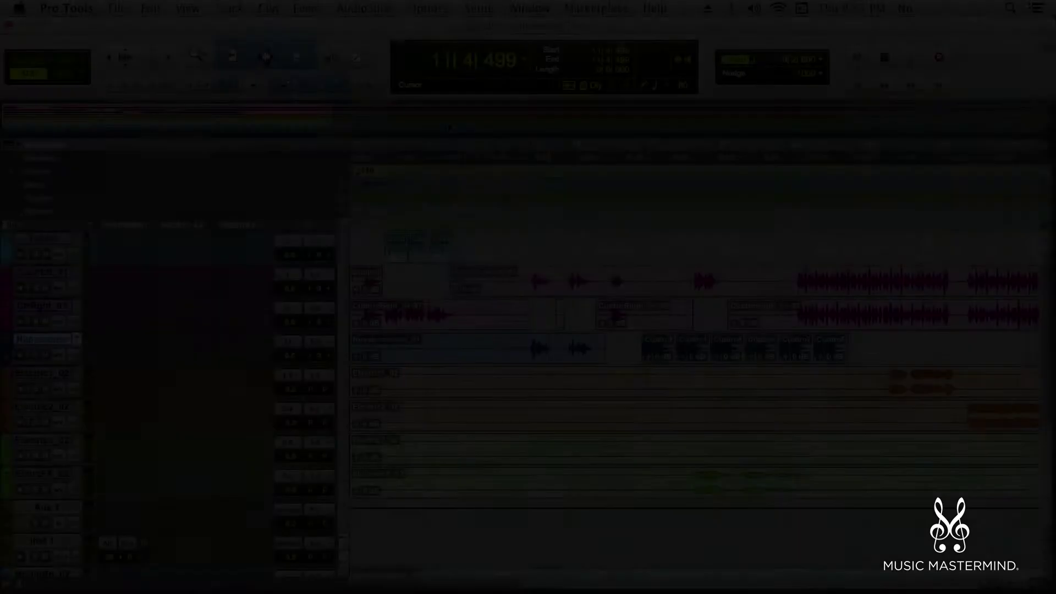
key("super+equal")
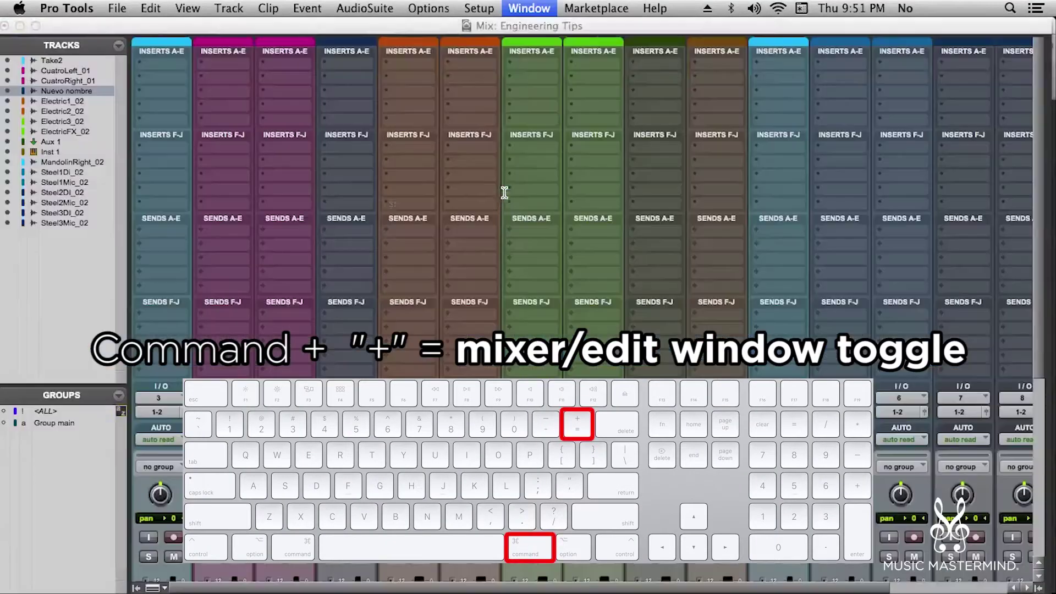
key("super+equal")
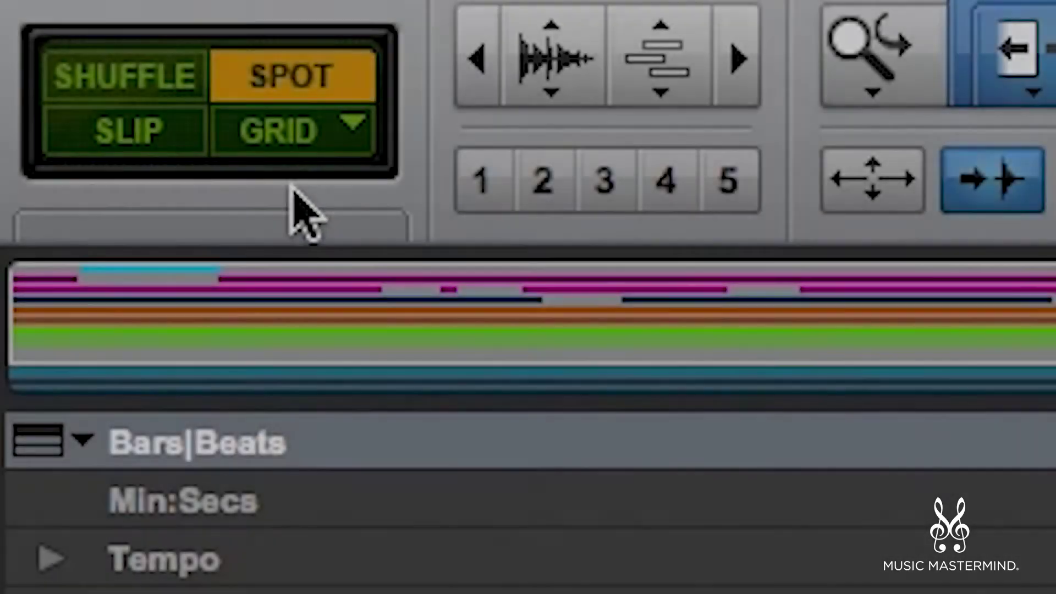
Cycle the edit mode two steps onward from Spot.
key("grave")
key("grave")
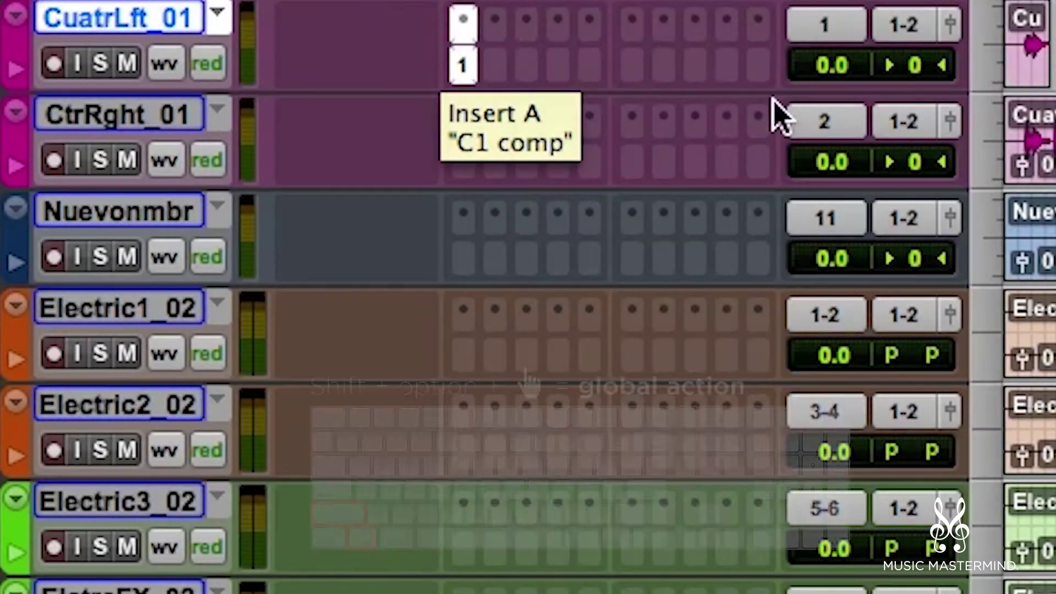
Select tracks CtrRght_01 through Electric2_02 and toggle solo, record enable and input monitoring across the whole selection.
left_click(176, 114)
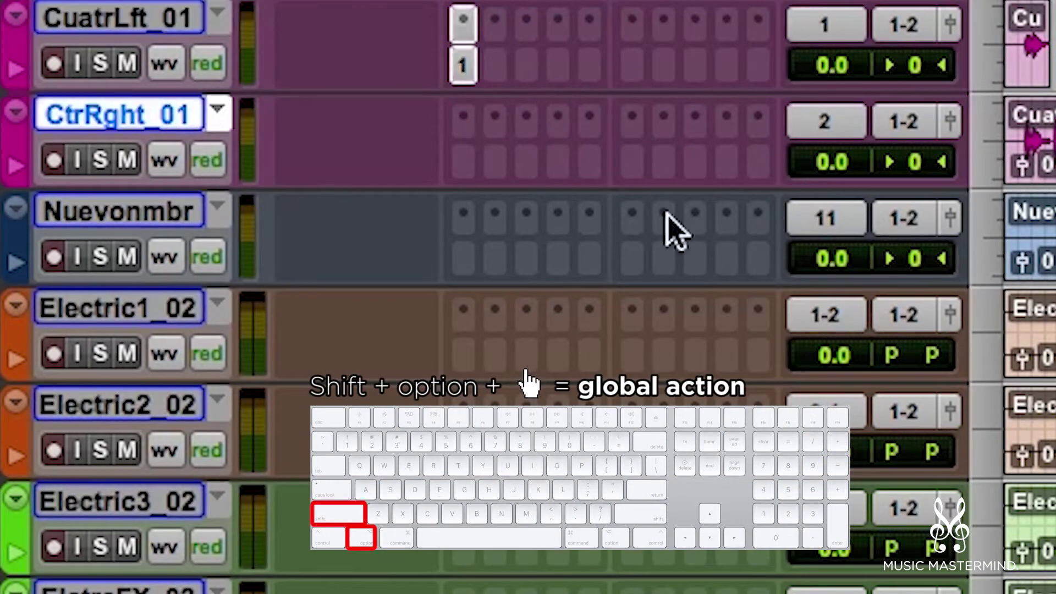
left_click(102, 410, "shift")
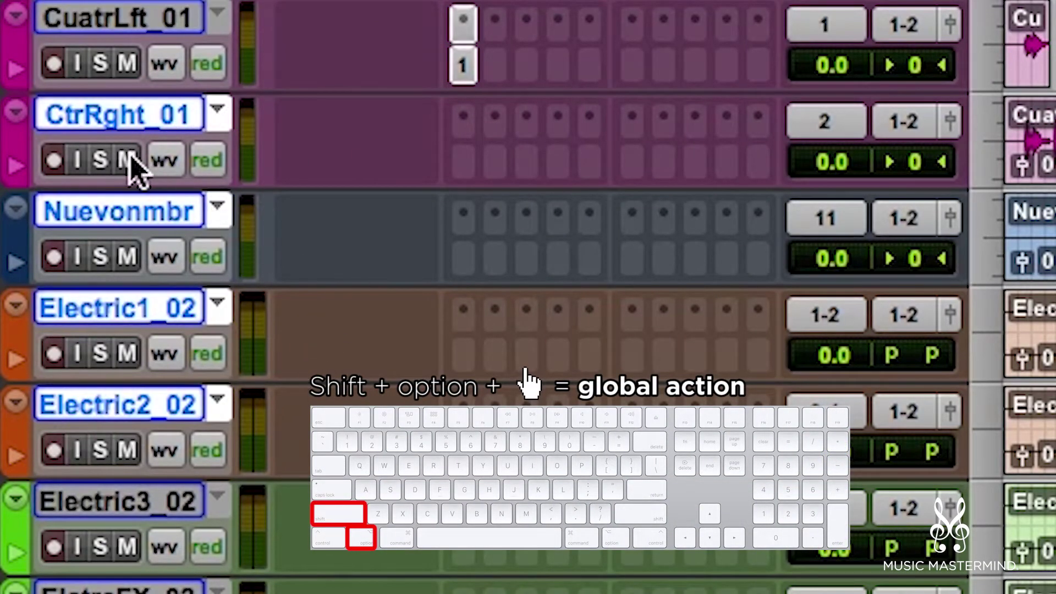
left_click(102, 159, "alt+shift")
left_click(54, 161, "alt+shift")
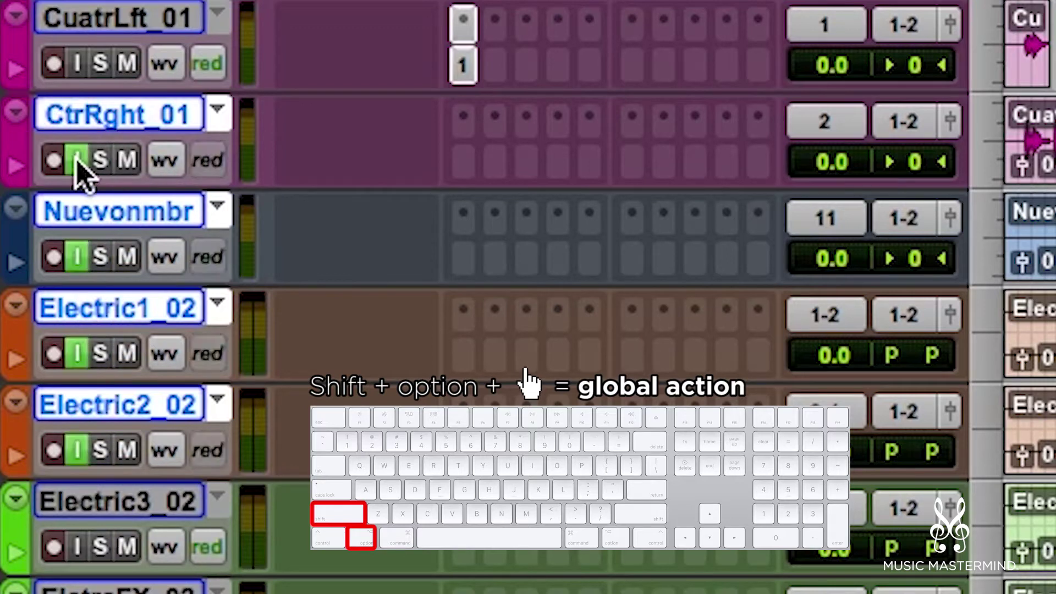
Try to assign interface inputs in sequence to the selected tracks, starting from CuatrLft_01.
left_click(823, 130)
left_click(584, 161)
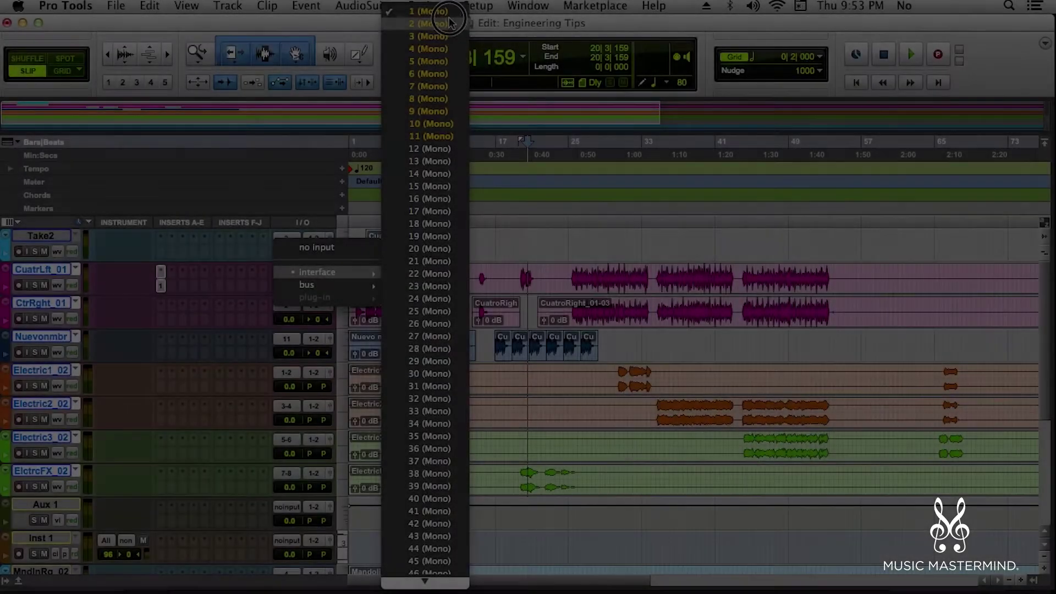
left_click(450, 23, "alt+shift+super")
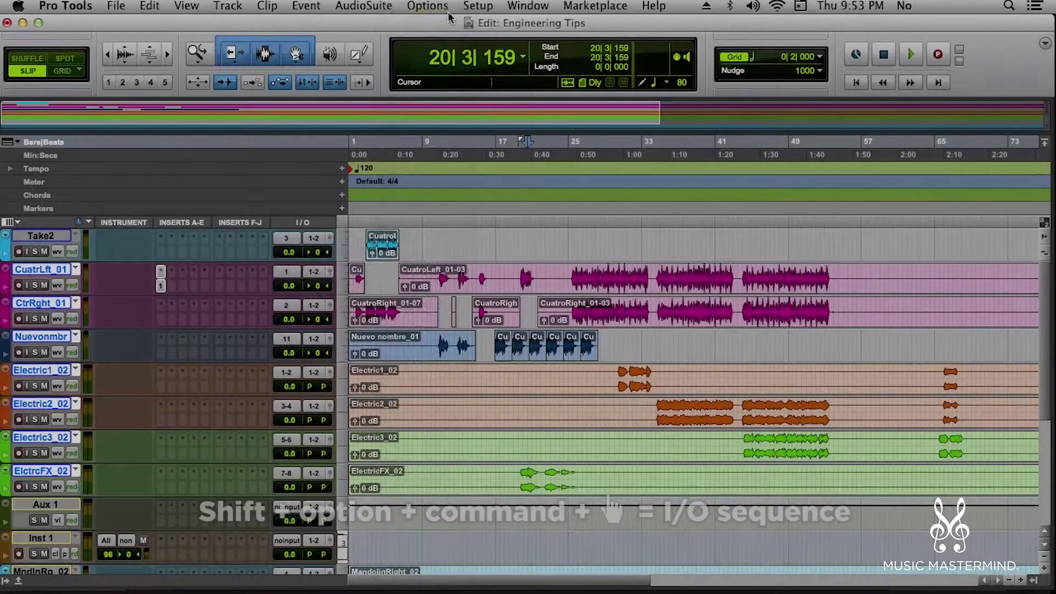
Select tracks MndlnRg_02 through Stel3Mic_02 and assign their interface inputs in sequence, starting from 1 (Mono).
left_click(144, 369)
left_click(48, 395)
scroll(50, 396, "right", 5)
scroll(49, 396, "down", 7)
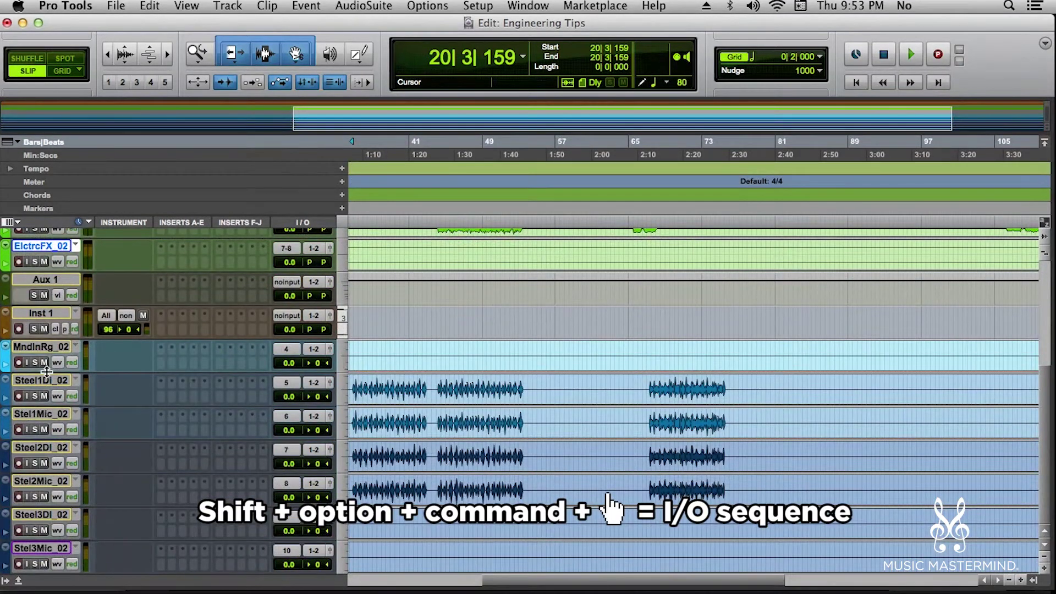
left_click(21, 548, "shift")
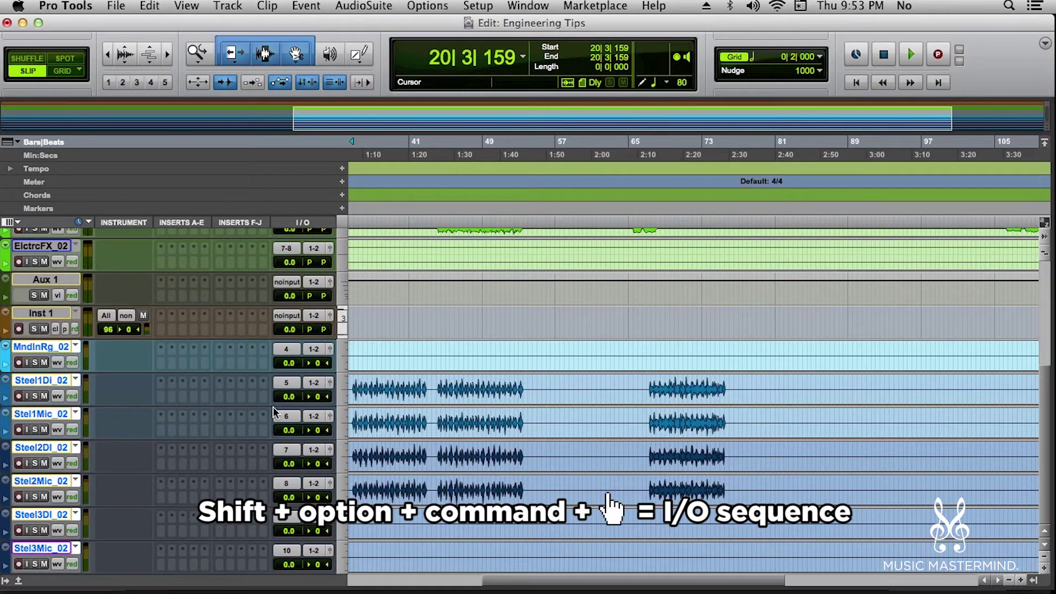
left_click(291, 353)
left_click(445, 11, "alt+shift+super")
Assign the outputs of the selected tracks in sequence, starting from the MndlnRg_02 track.
left_click(314, 352)
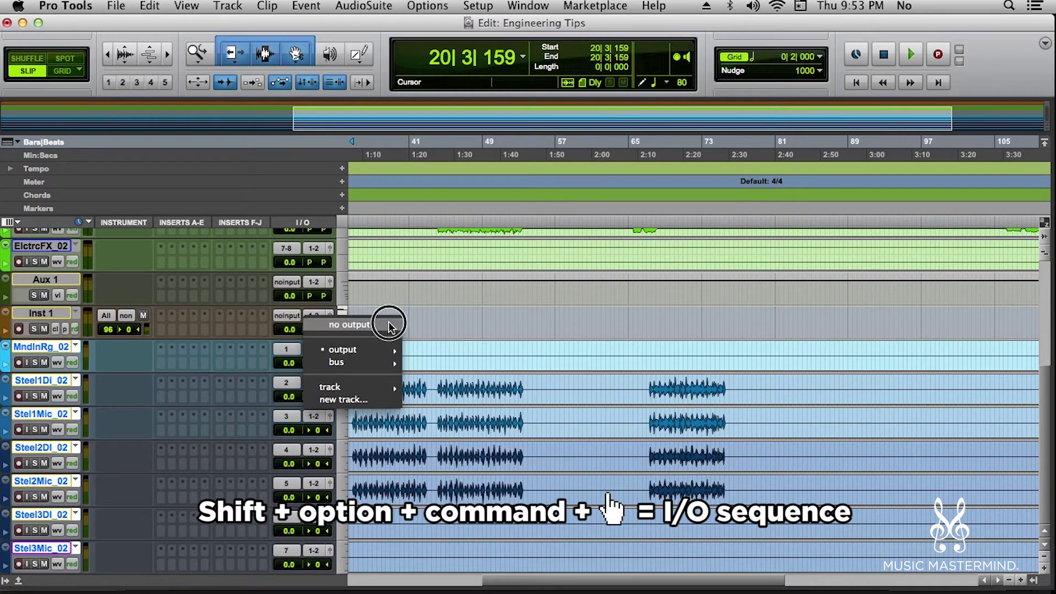
mouse_move(357, 350)
left_click(448, 11, "alt+shift+super")
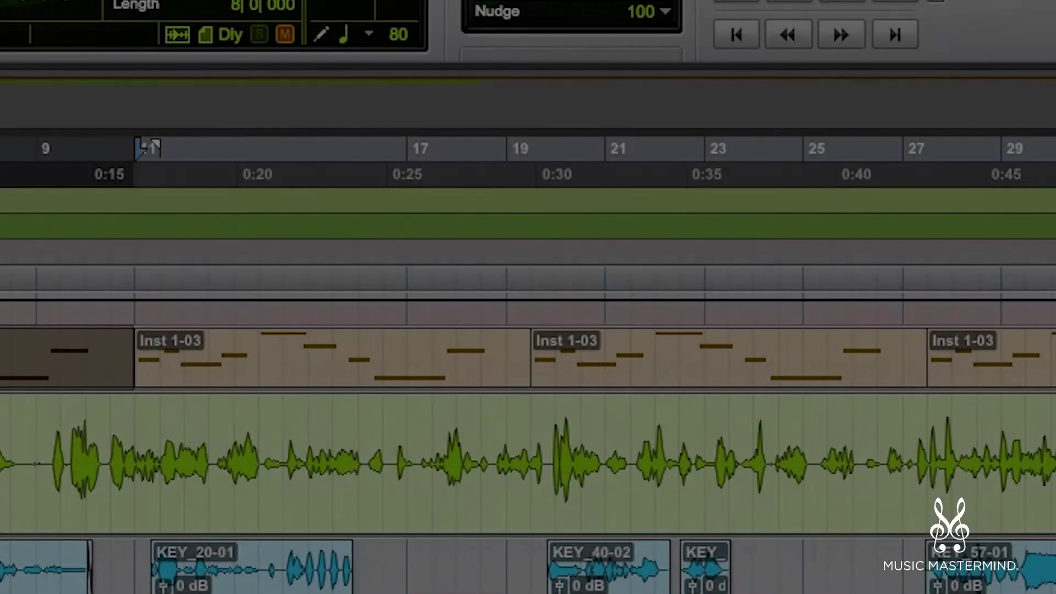
Open Event Operations, view the Quantize settings with the Inst 1 clip ending at bar 11 selected, and return to Input Quantize.
key("alt+3")
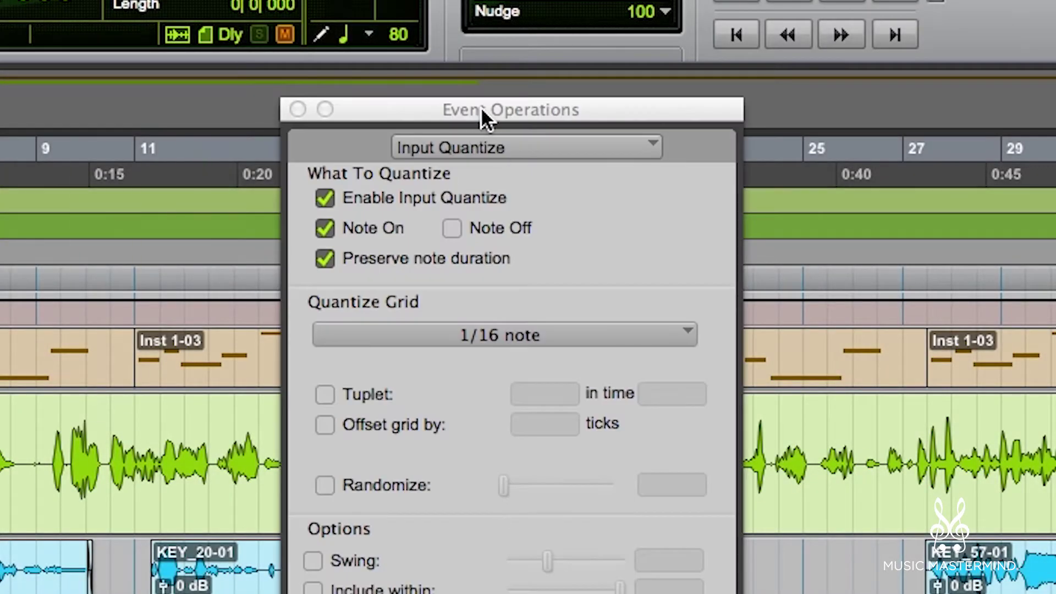
left_click(520, 148)
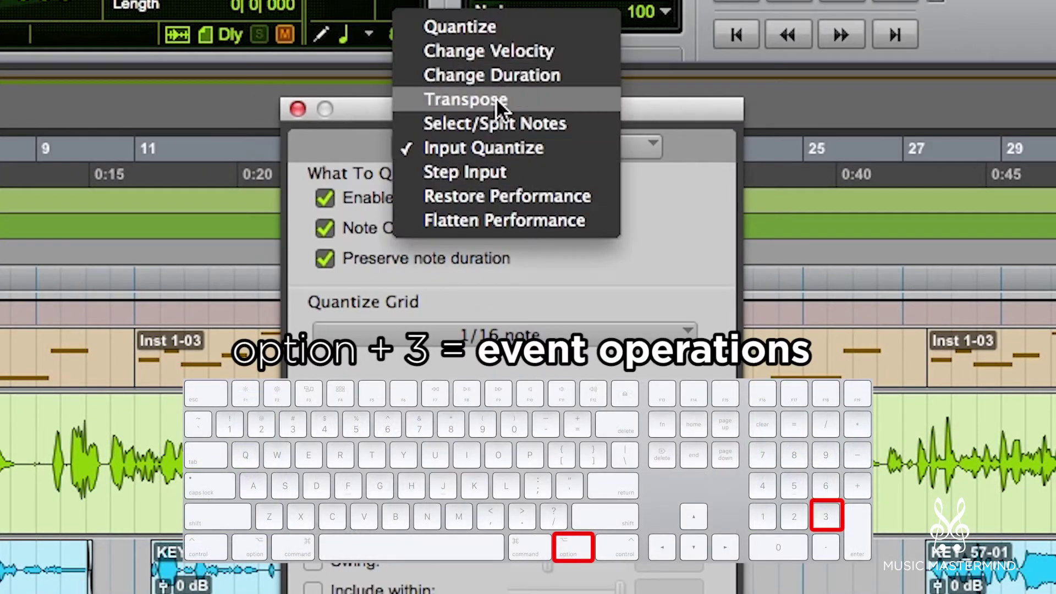
left_click(494, 23)
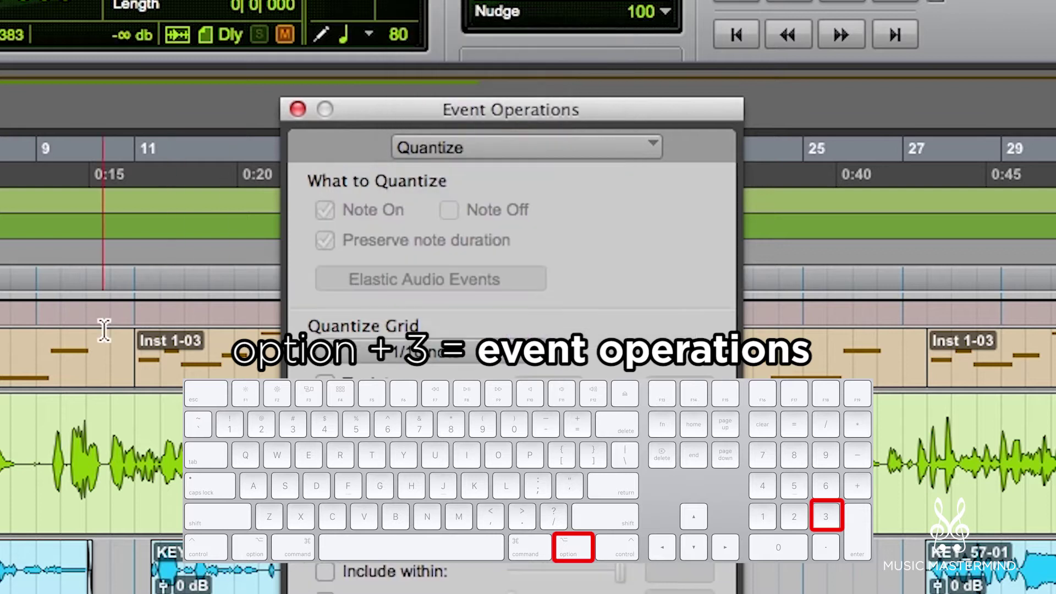
left_click(148, 146)
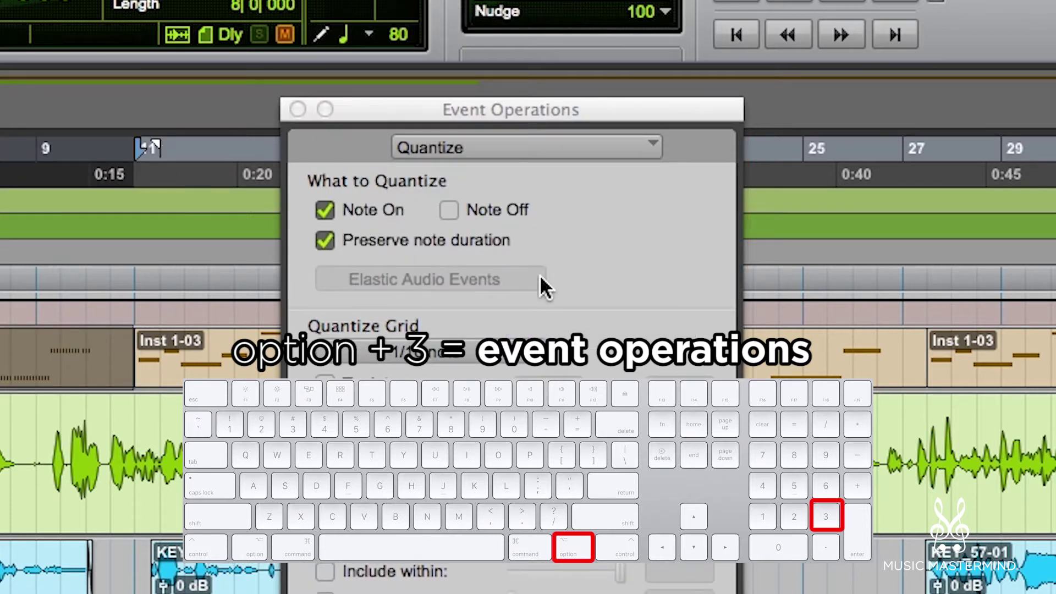
left_click(551, 147)
left_click(450, 269)
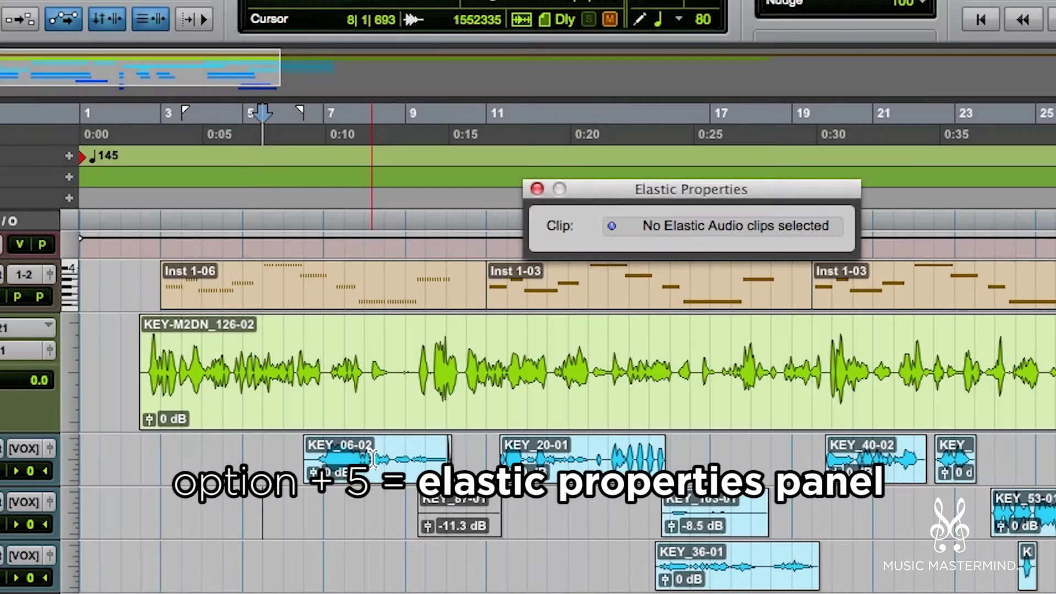
Change the Pitch Shift of the KEY_06-02 clip in the Elastic Properties window and close the window.
left_click(377, 459)
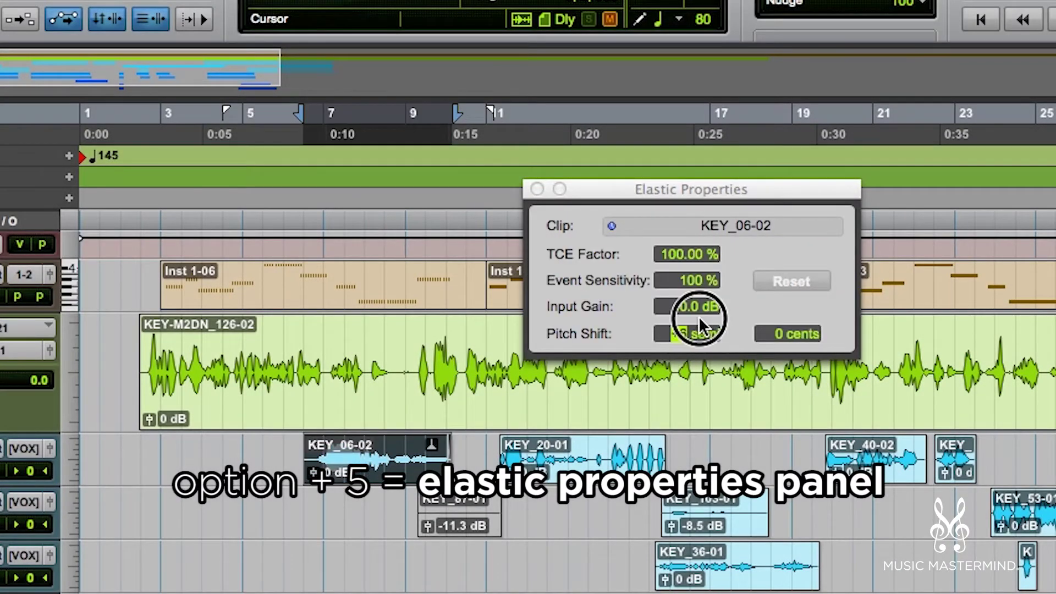
left_click(321, 497)
key("alt+5")
Show the Transport window, move it down over the timeline, and hide it.
key("super+1")
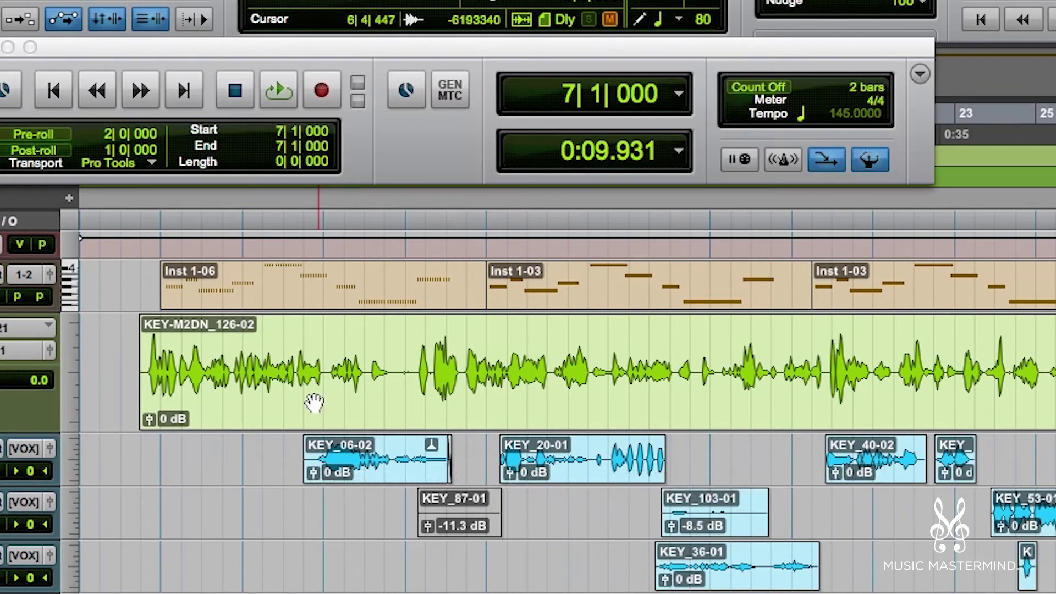
left_click_drag(265, 48, 333, 189)
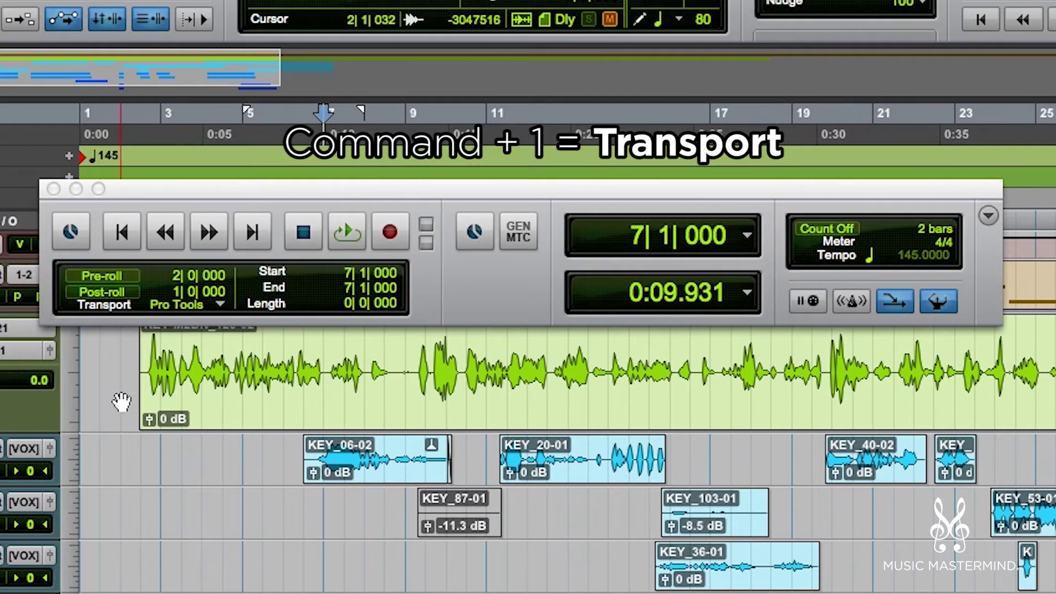
key("super+1")
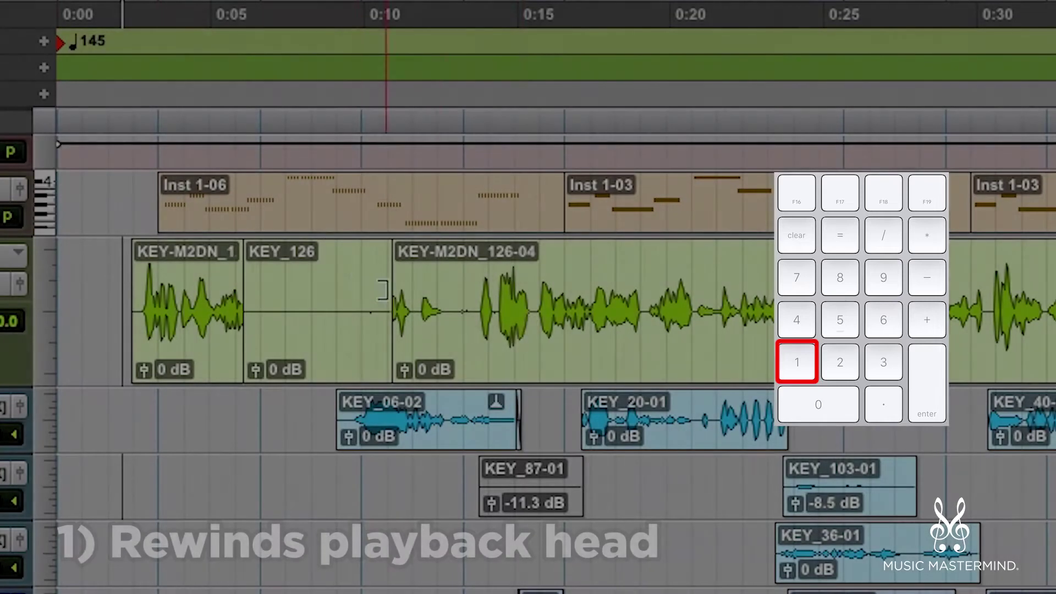
Place the insertion point near 0:15 on the KEY track, and rewind and fast-forward the playback head.
left_click(537, 291)
key("KP_1")
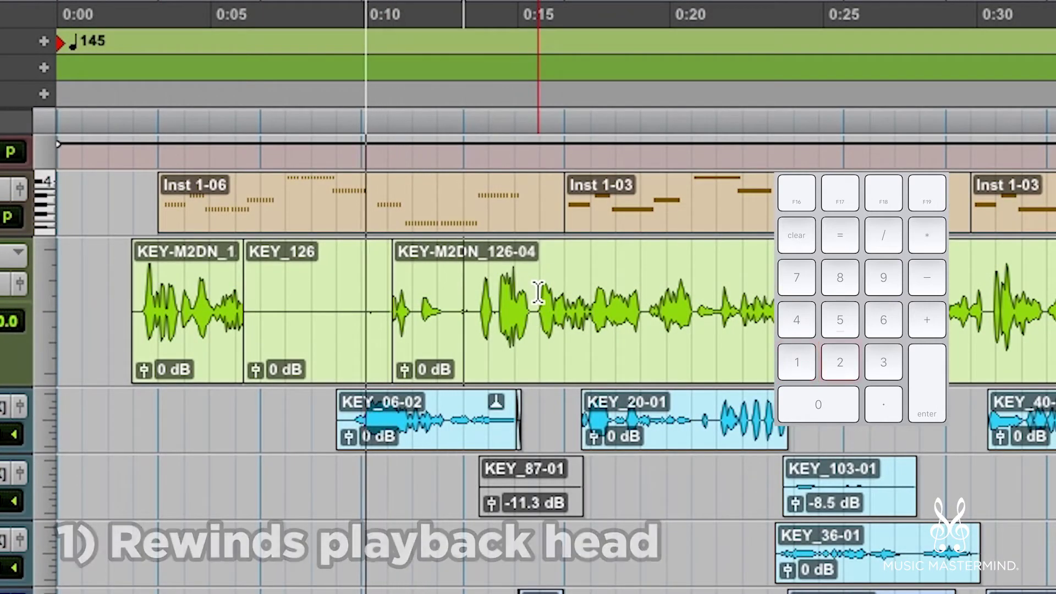
key("KP_2")
Record a short section on the KEY track from the insertion point and stop the transport.
key("KP_3")
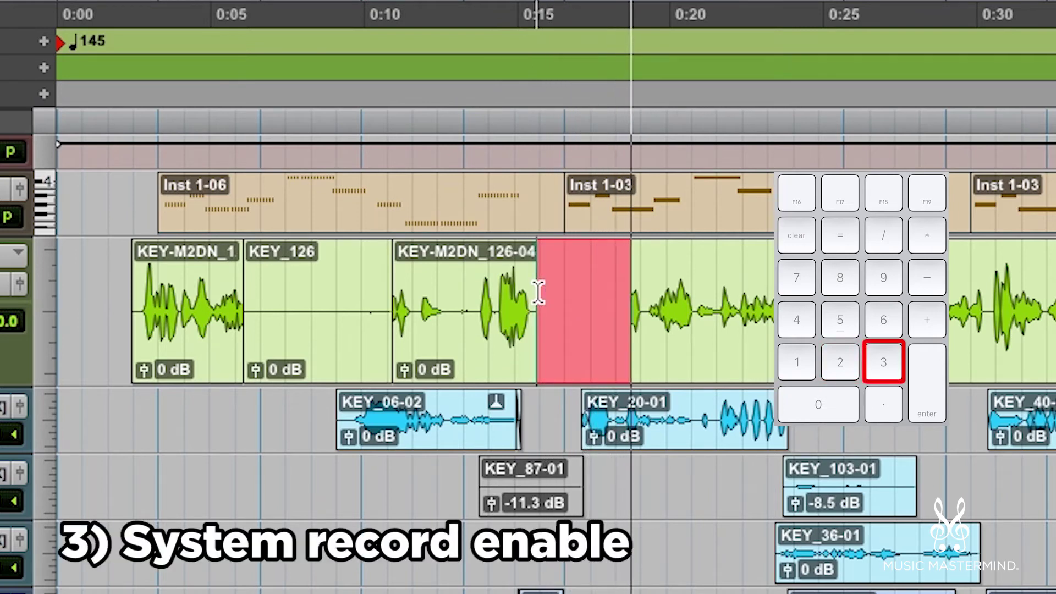
key("space")
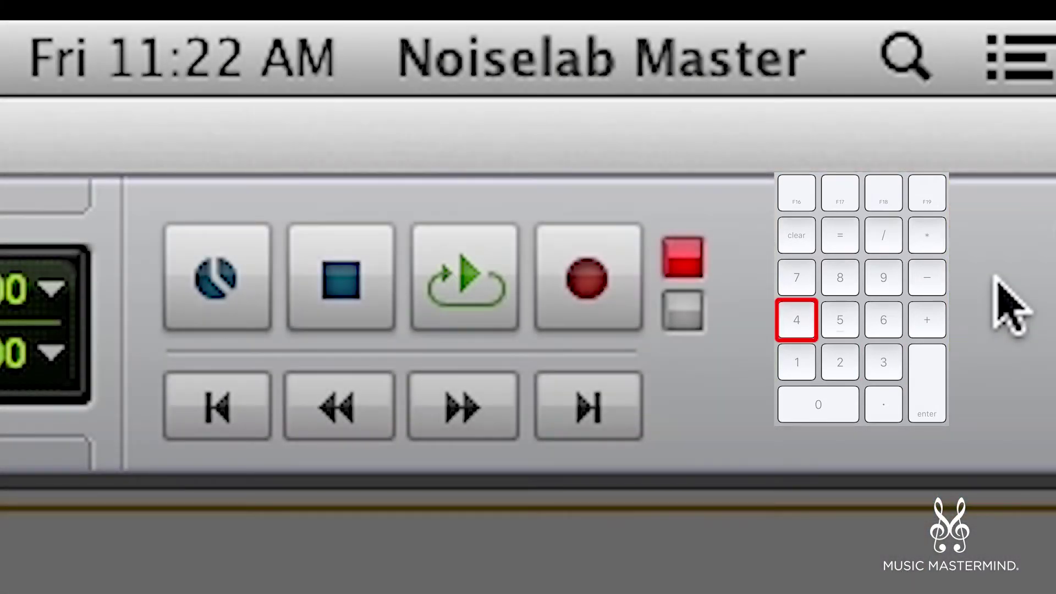
Switch loop playback to normal playback, and toggle loop recording on and off.
key("KP_4")
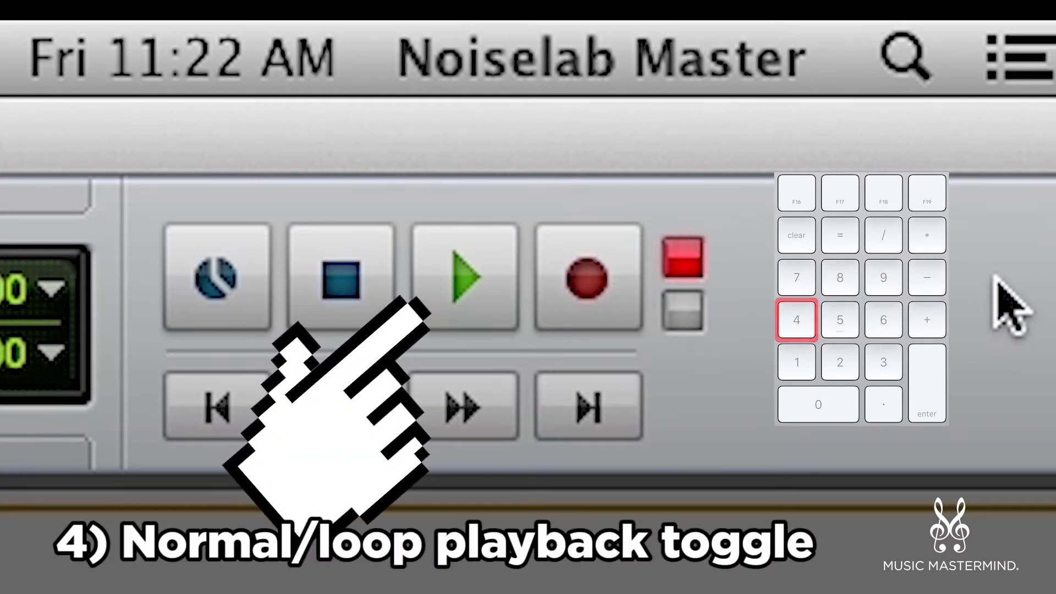
key("KP_5")
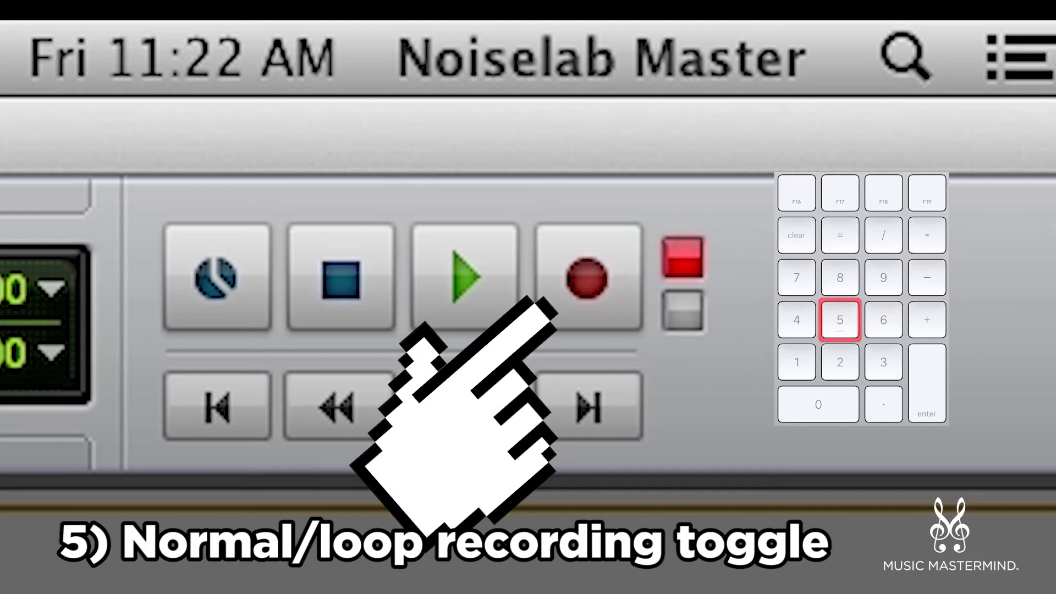
key("KP_5")
Toggle repeatedly between normal and QuickPunch recording.
key("KP_6")
key("KP_6")
key("KP_6")
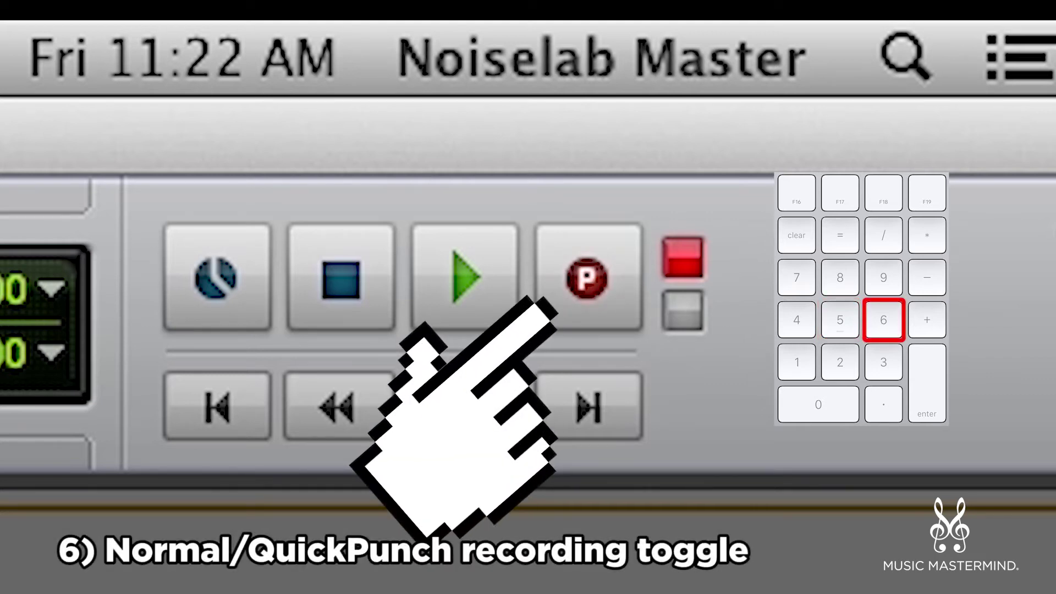
key("KP_6")
key("KP_6")
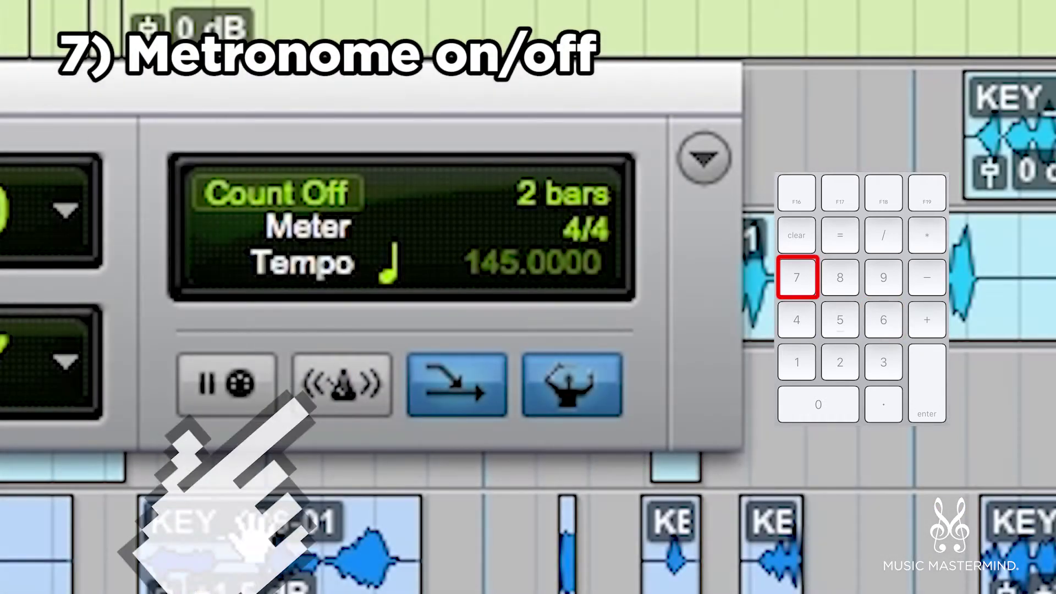
Toggle the metronome and Count Off on and off, and toggle MIDI Merge.
key("KP_7")
key("KP_7")
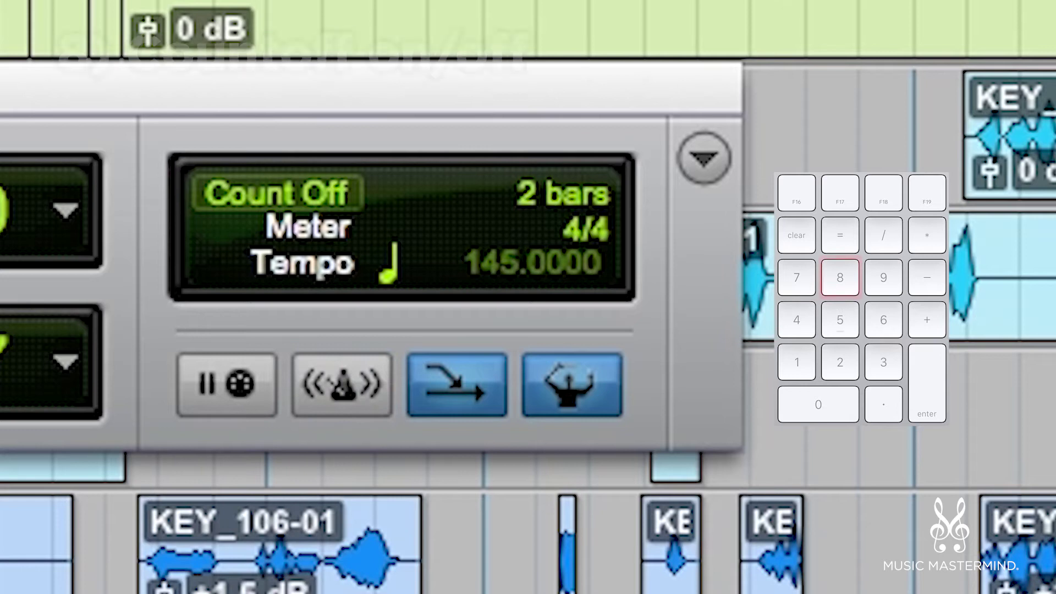
key("KP_8")
key("KP_8")
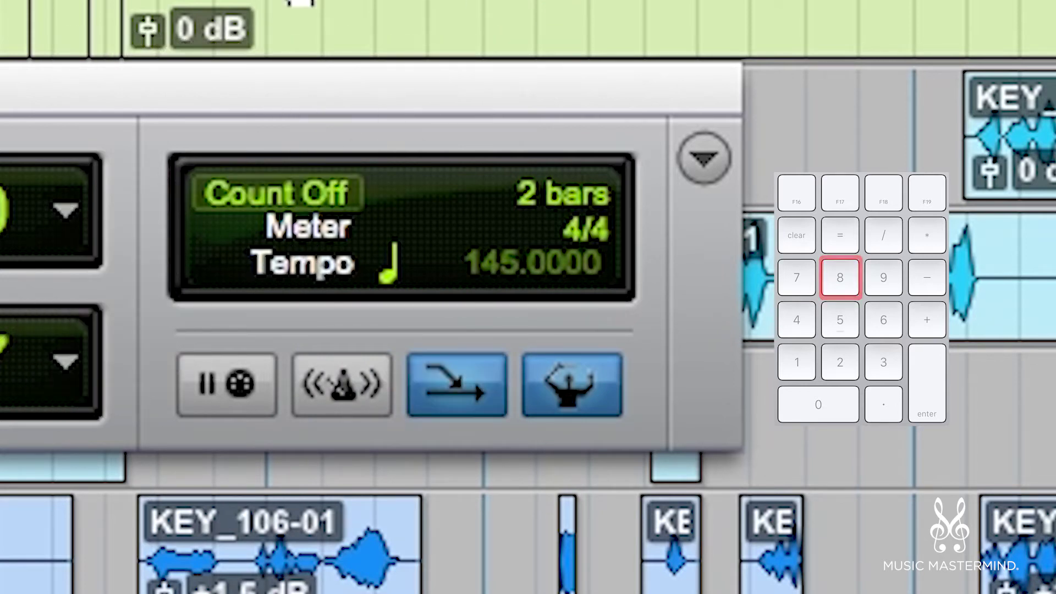
key("KP_9")
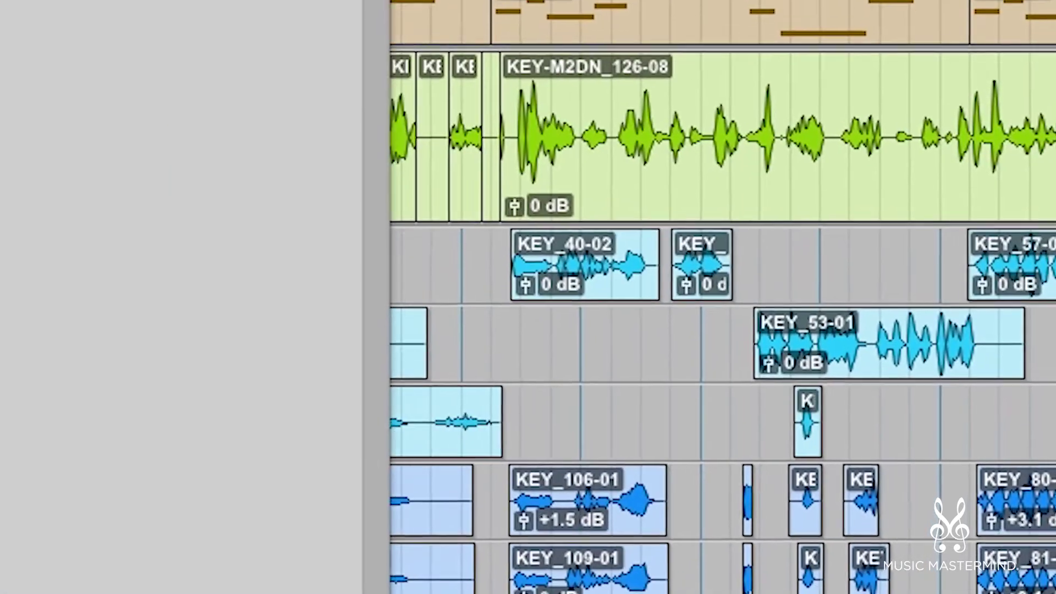
Call up a new memory location, and show the Memory Locations window placed over the timeline.
key("KP_Enter")
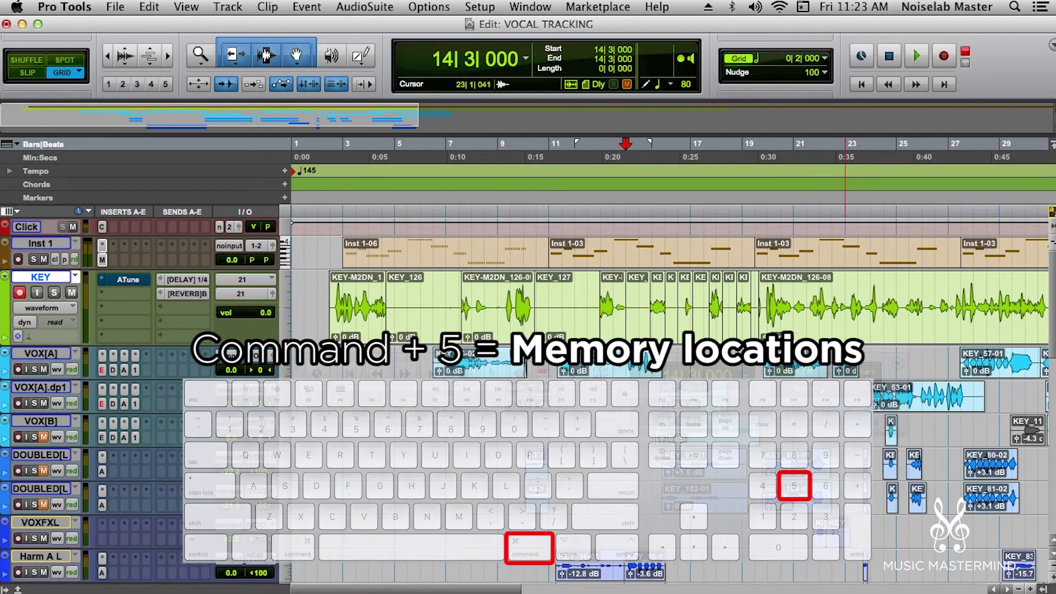
key("super+KP_5")
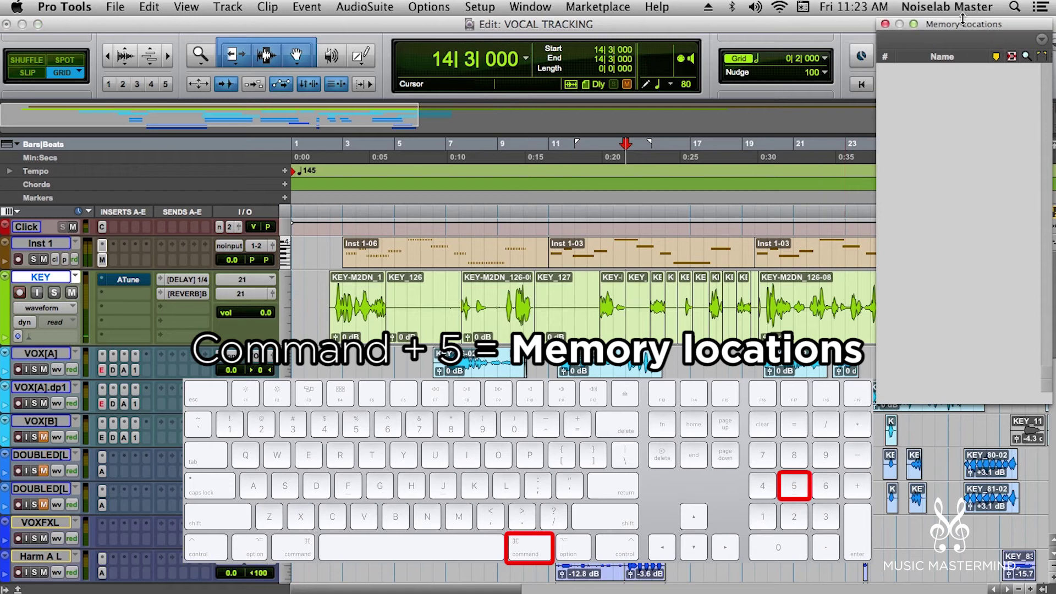
left_click_drag(953, 33, 904, 165)
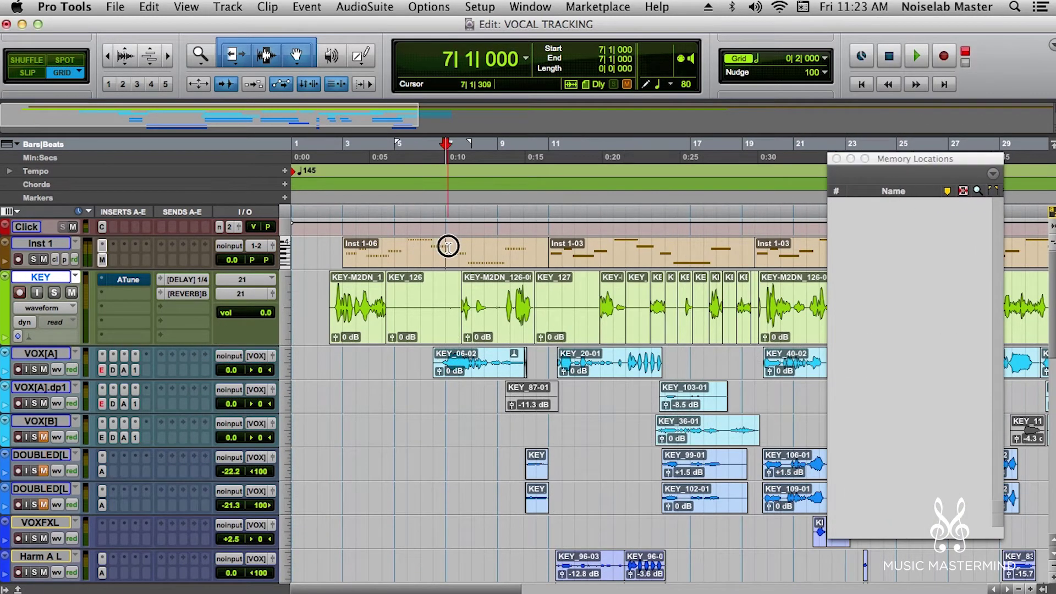
Create a marker memory location at bar 7 named "Marker/marcador 1".
left_click(448, 247)
key("KP_Enter")
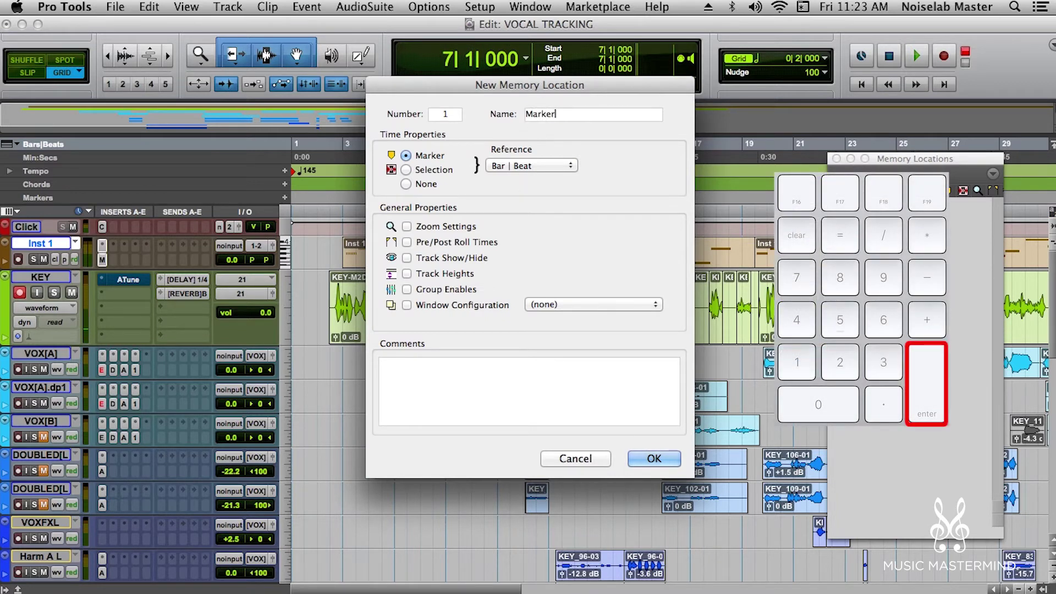
type("Marker/marcador 1")
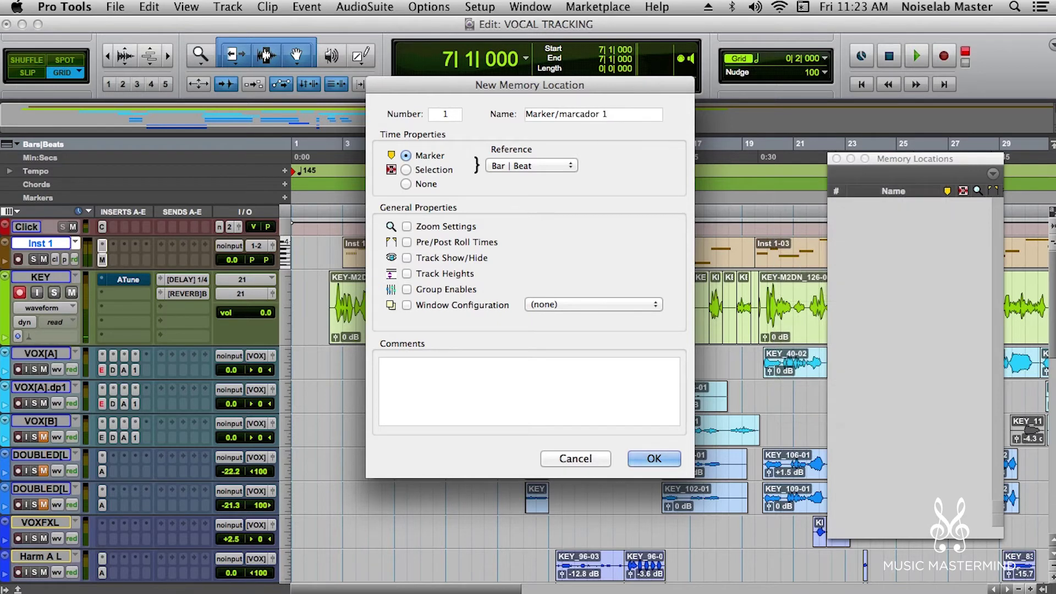
key("Return")
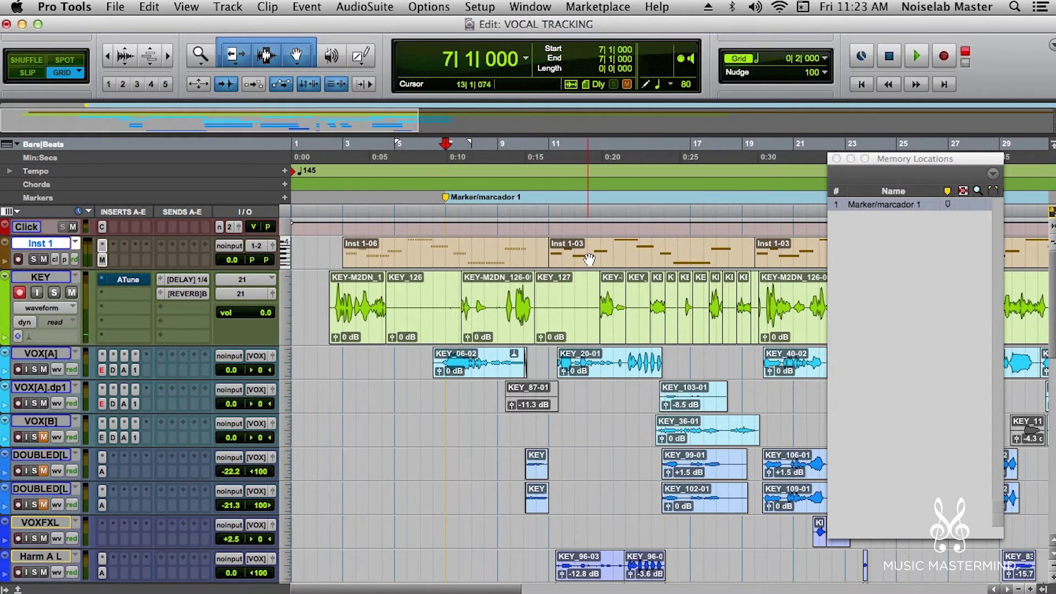
Create a second marker memory location at bar 17 named "2".
key("KP_Enter")
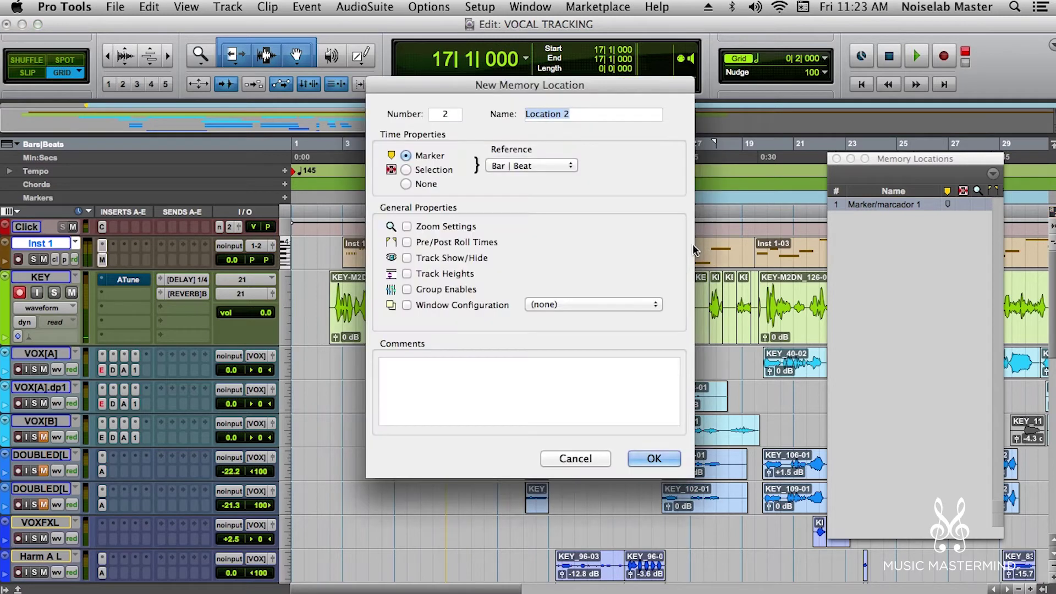
key("Return")
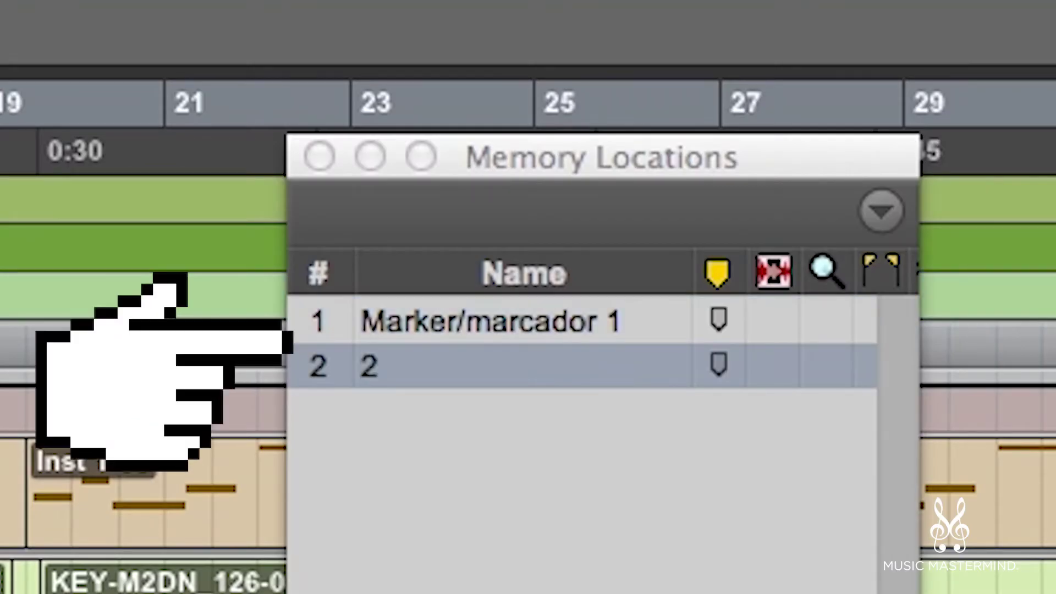
left_click(294, 330)
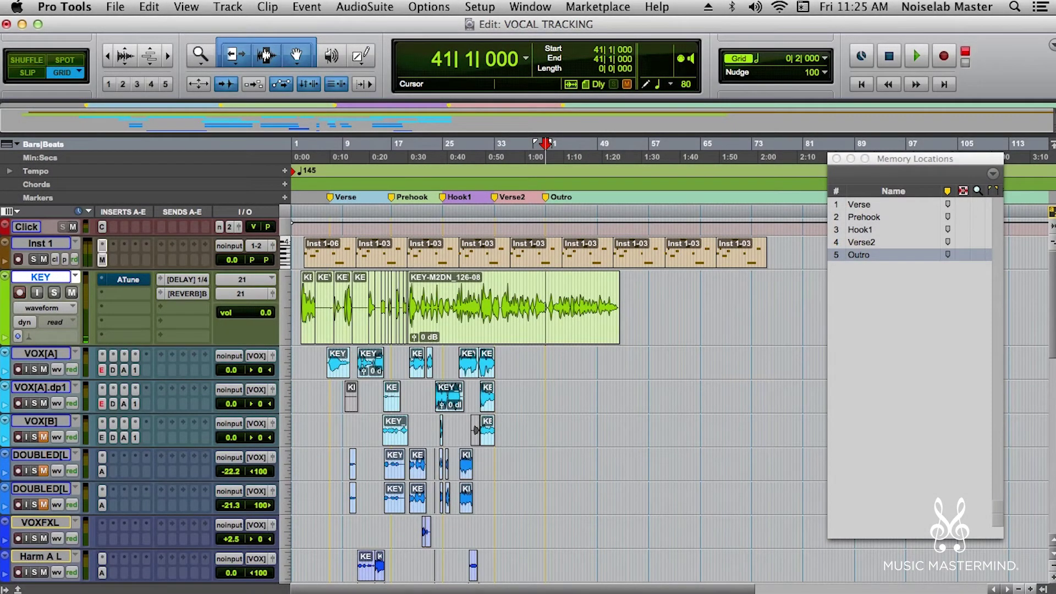
Jump the playback position between the song-section memory locations, including Verse2, and finish at Verse.
left_click(863, 216)
left_click(862, 242)
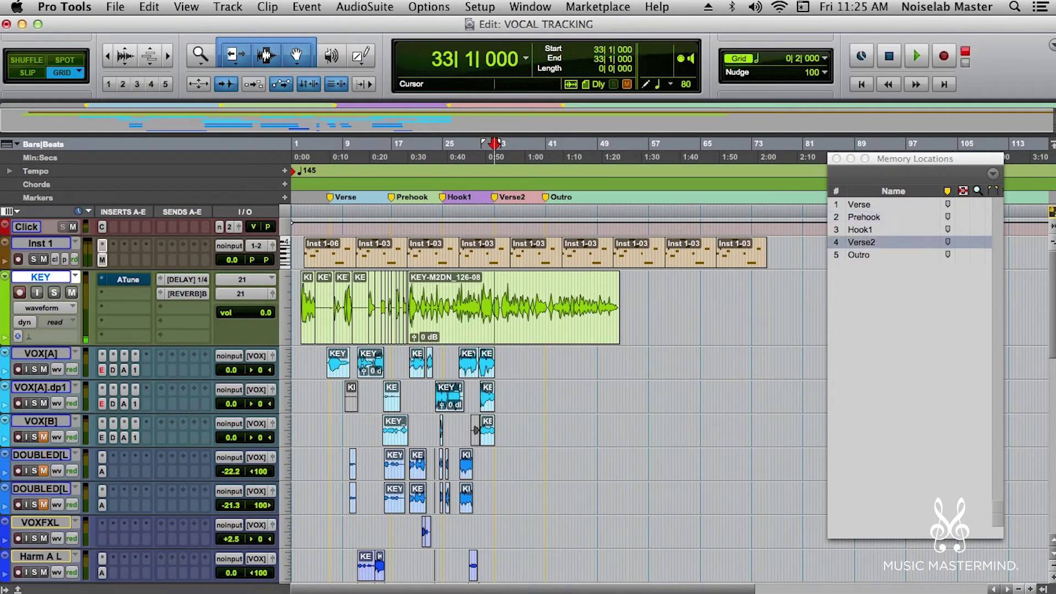
left_click(861, 229)
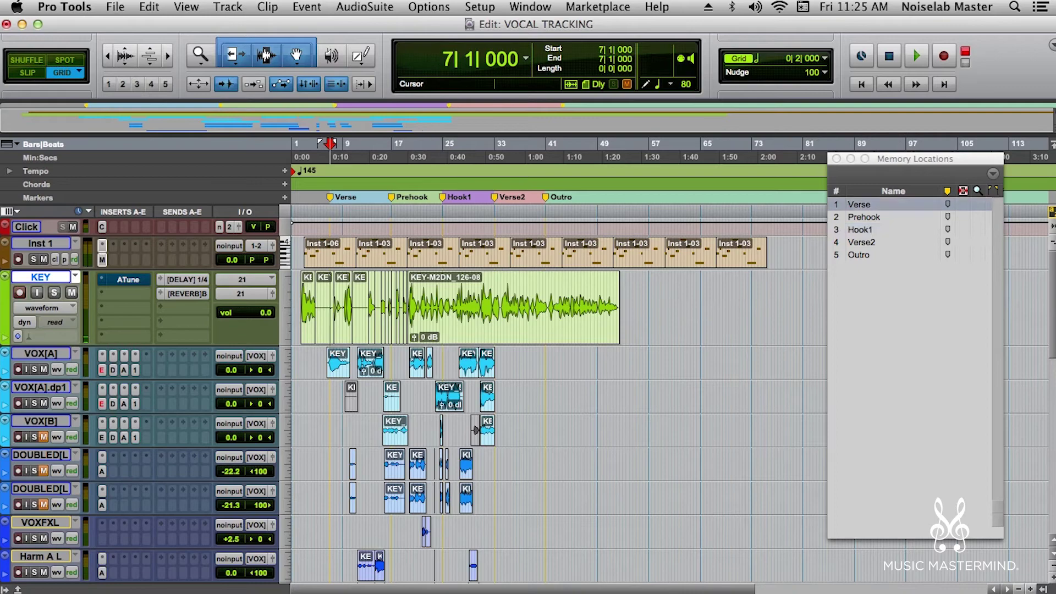